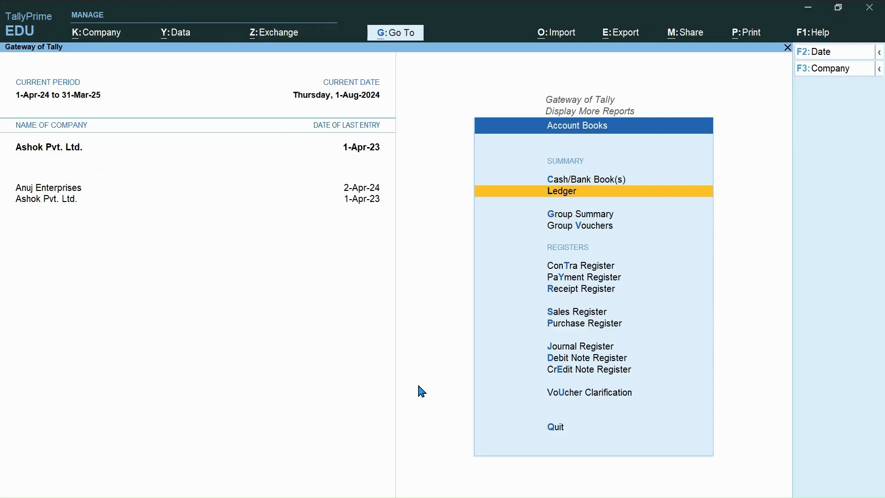
Step: Leave the account books reports and start a new receipt voucher
key("Escape")
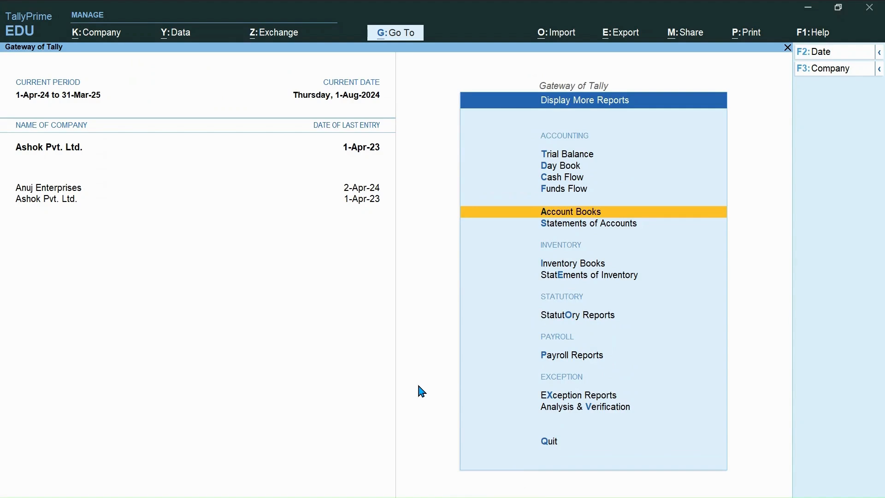
key("Escape")
key("Up")
key("Up")
key("Up")
key("Up")
key("Up")
key("Up")
key("Up")
key("Return")
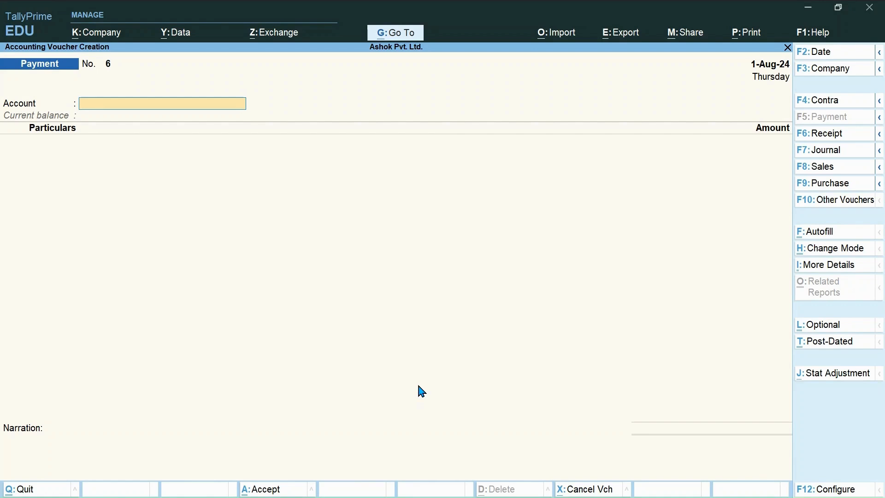
left_click(848, 139)
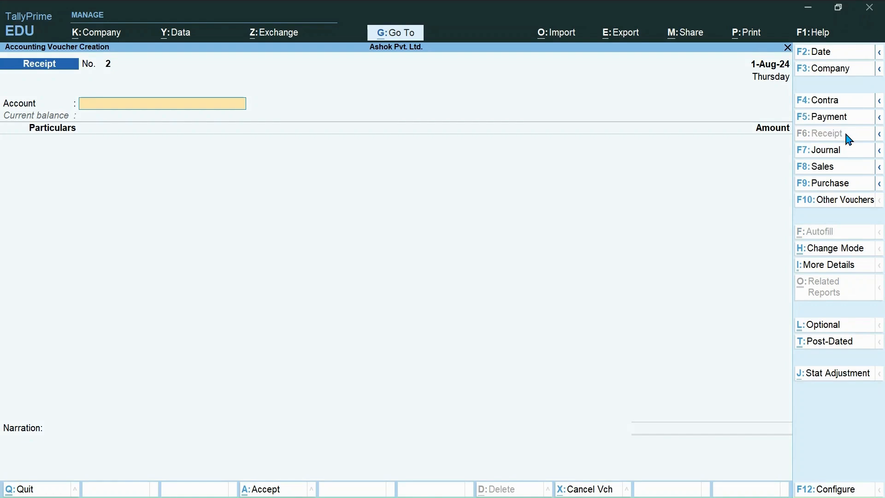
Step: Set HDFC Account as the receipt's account and SBI Loan A/c as its particulars, reviewing both ledger masters
type("Hdfc")
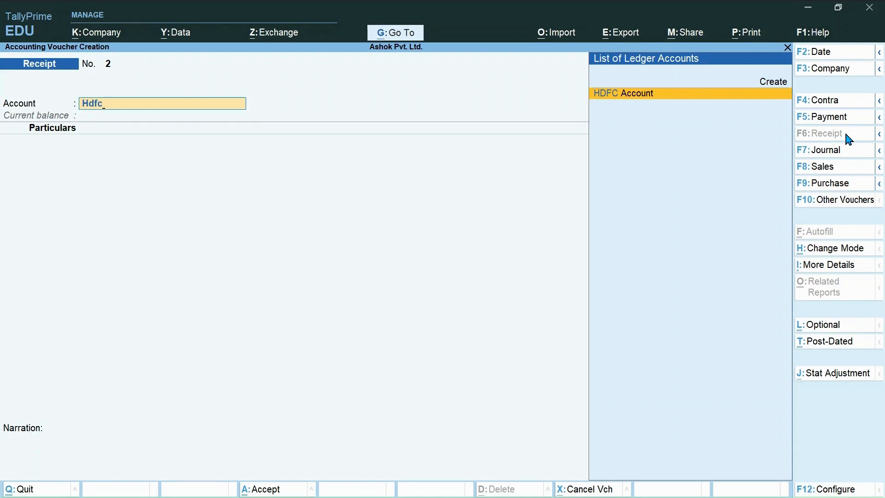
key("ctrl+Return")
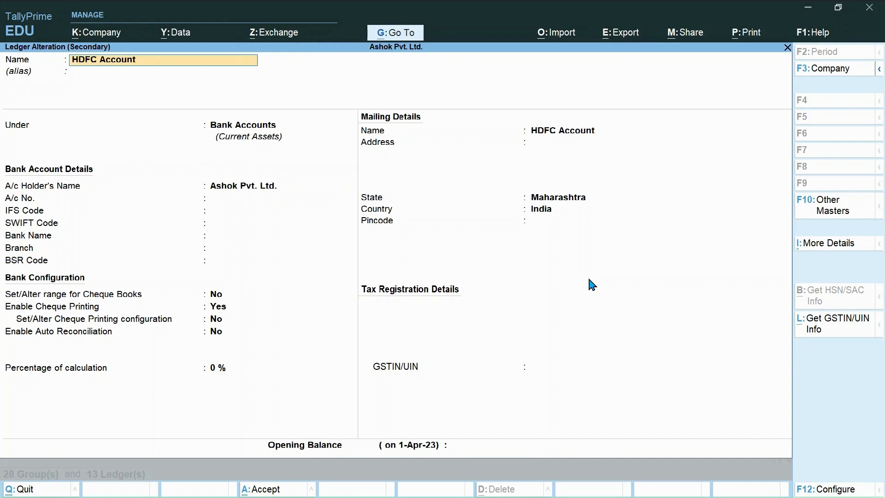
key("ctrl+a")
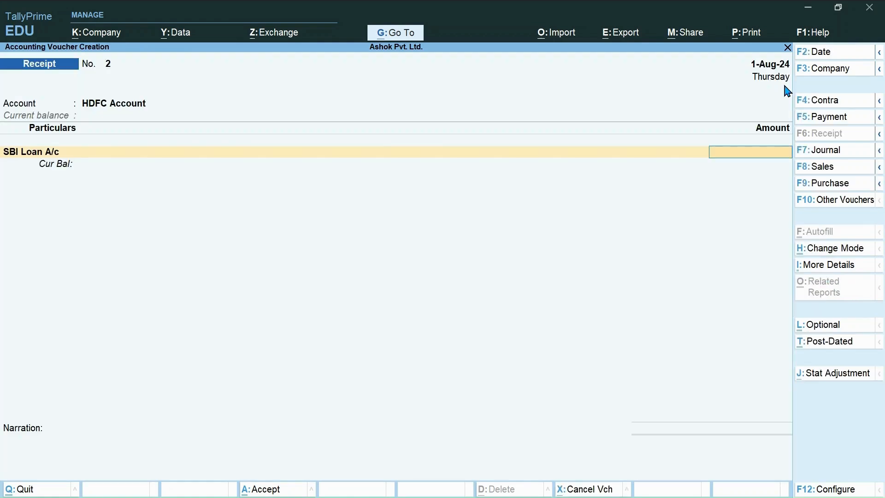
key("ctrl+Return")
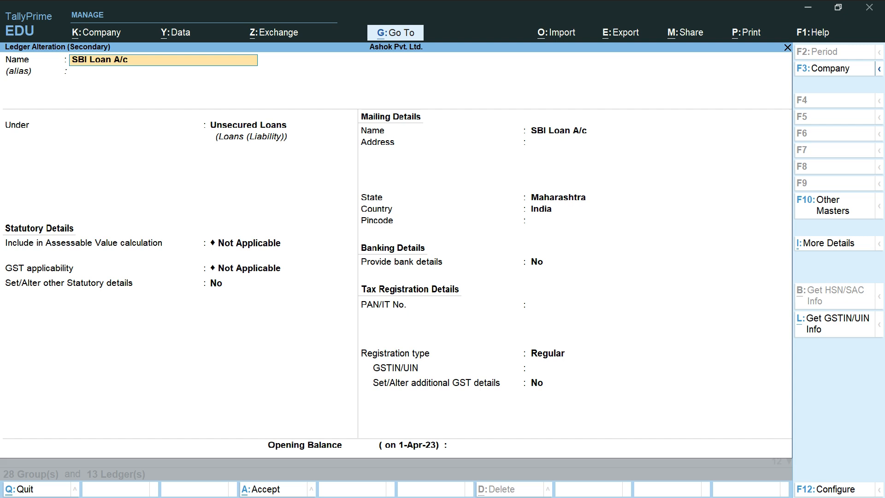
key("ctrl+a")
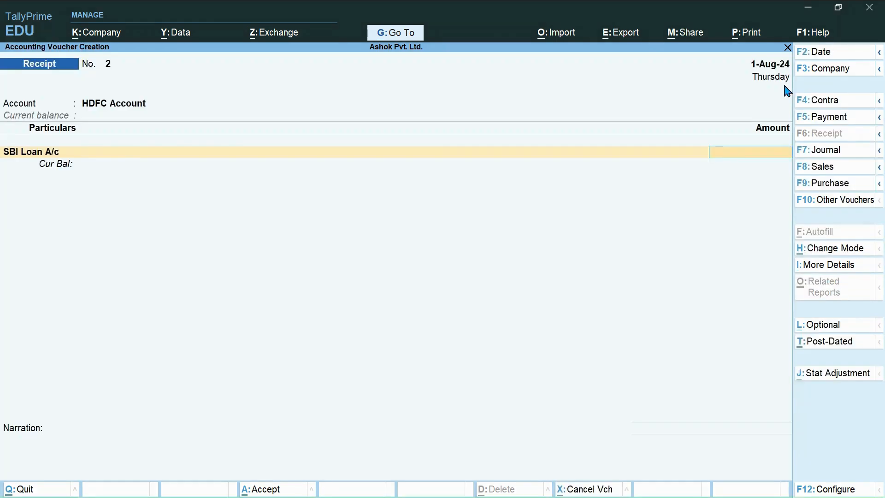
Step: Enter 4,88,200 as the SBI Loan A/c amount and save the receipt voucher
type("488200")
key("Return")
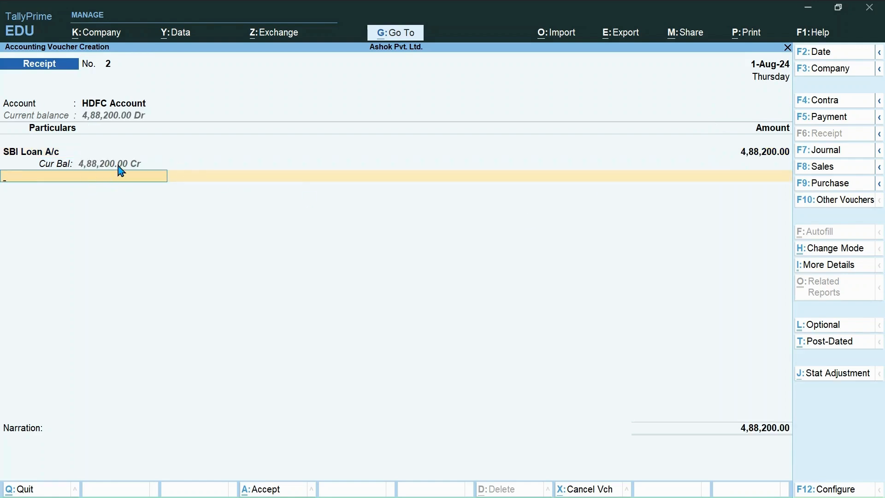
key("Return")
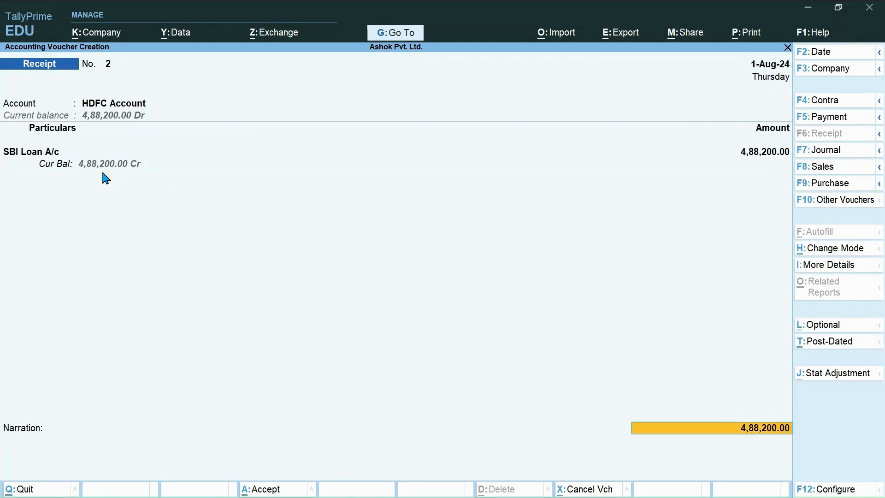
key("Return")
key("Return")
key("Return")
key("Return")
key("Return")
key("Return")
key("Return")
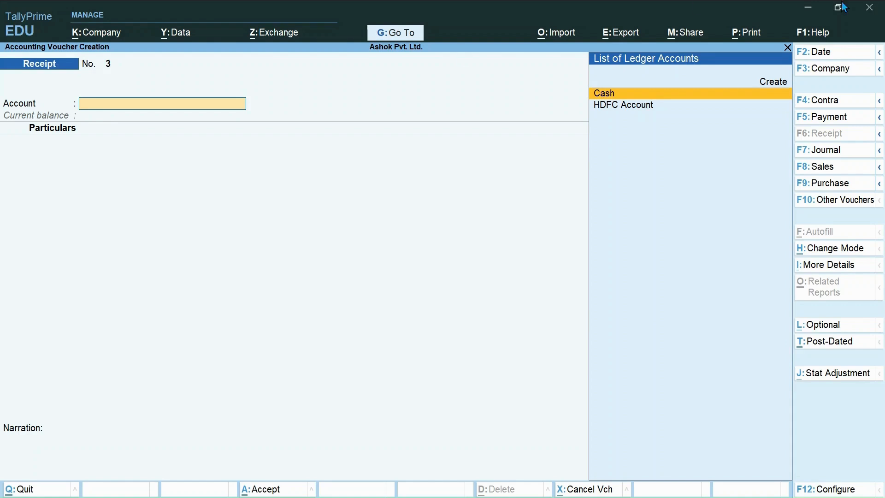
Step: Start a new journal voucher and choose Processing Fee as the first debit ledger
left_click(824, 150)
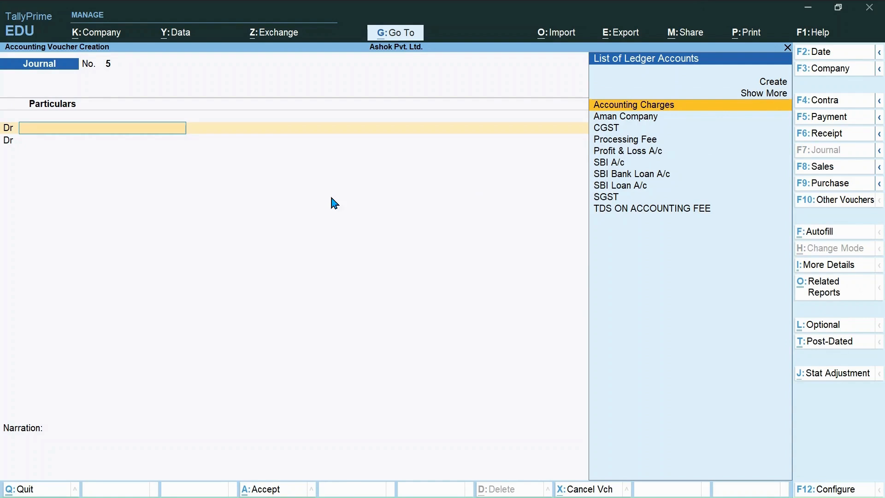
type("P")
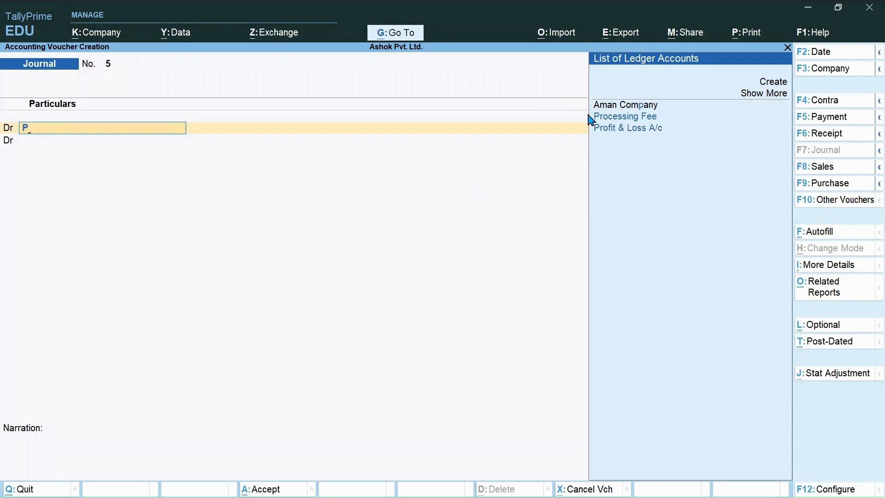
left_click(615, 118)
left_click(616, 117)
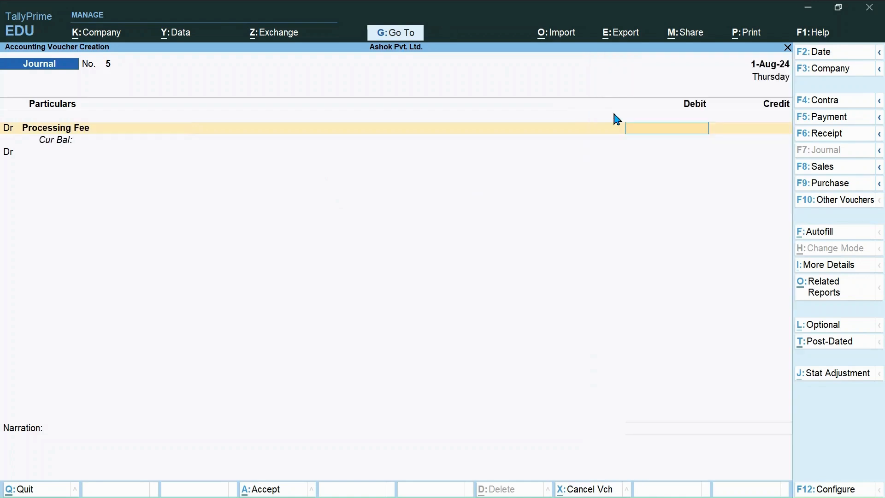
Step: Review the Processing Fee ledger's group, GST applicability, taxability type and IGST, CGST and SGST rates
key("BackSpace")
key("ctrl")
key("ctrl+Return")
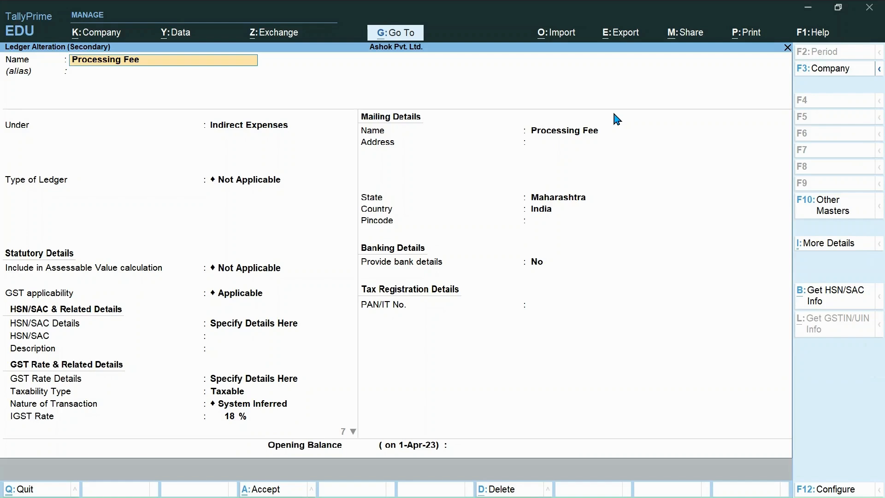
key("Return")
key("Return")
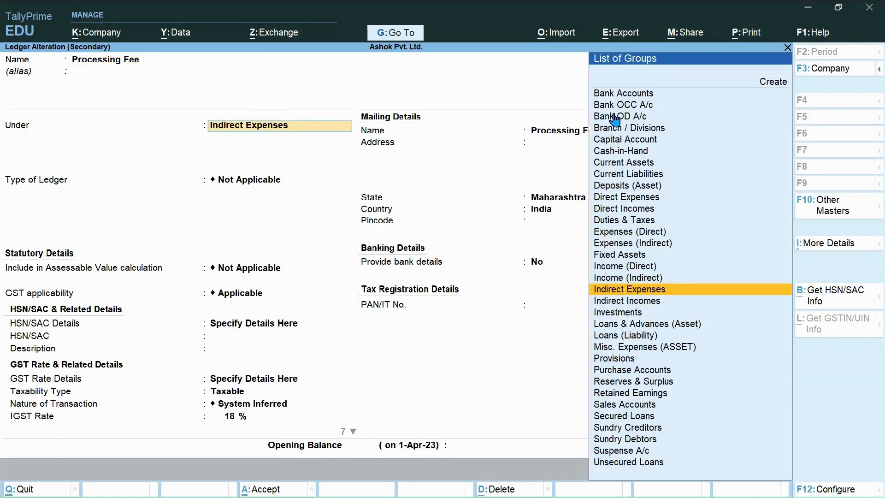
key("Return")
key("Return")
key("Return")
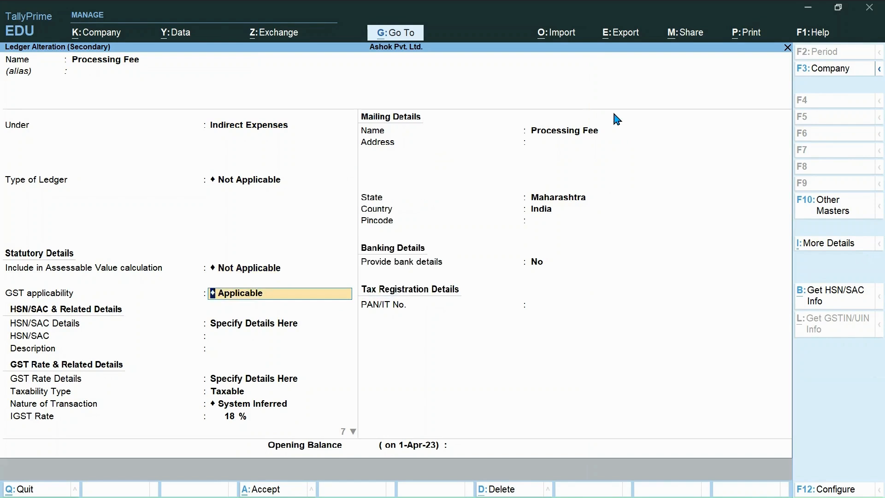
key("Return")
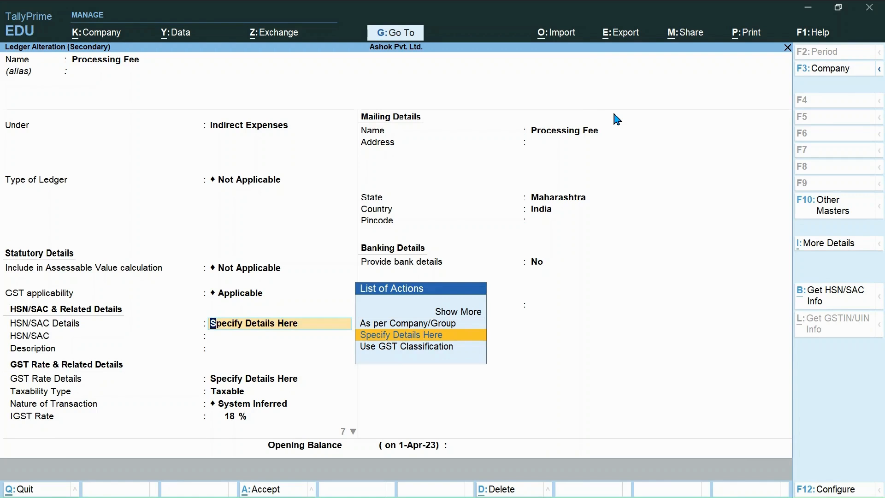
key("Return")
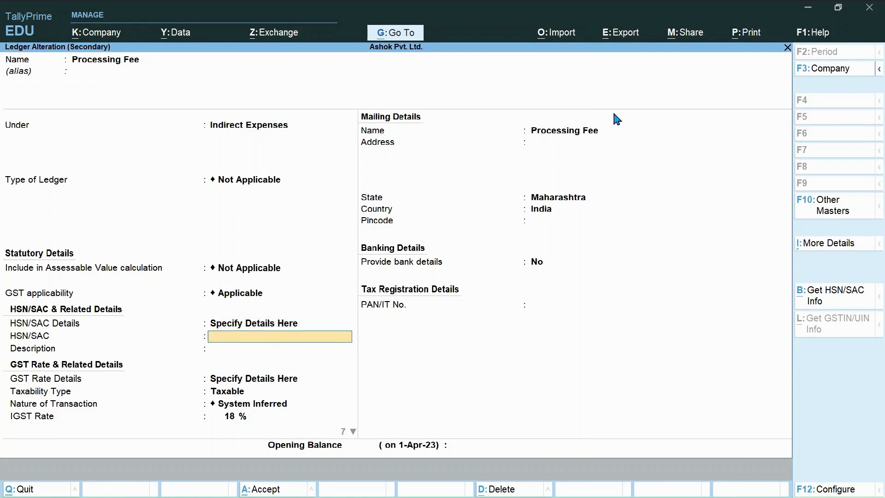
key("Return")
key("Return")
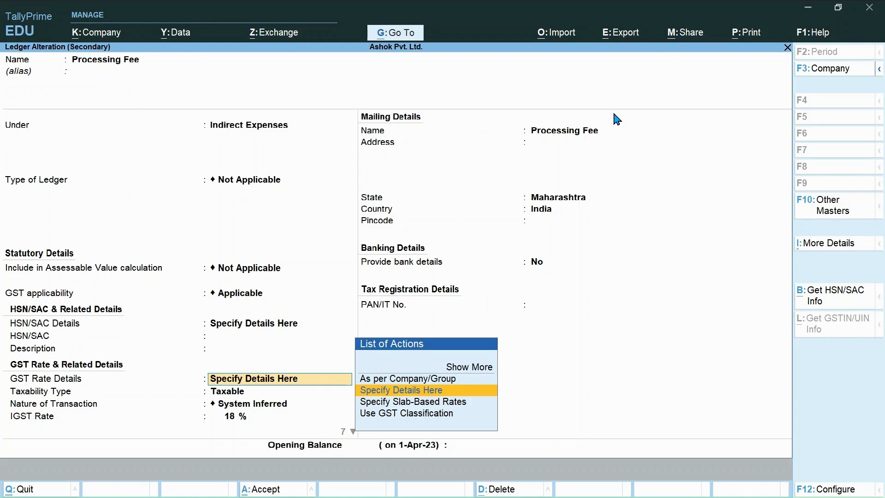
key("Return")
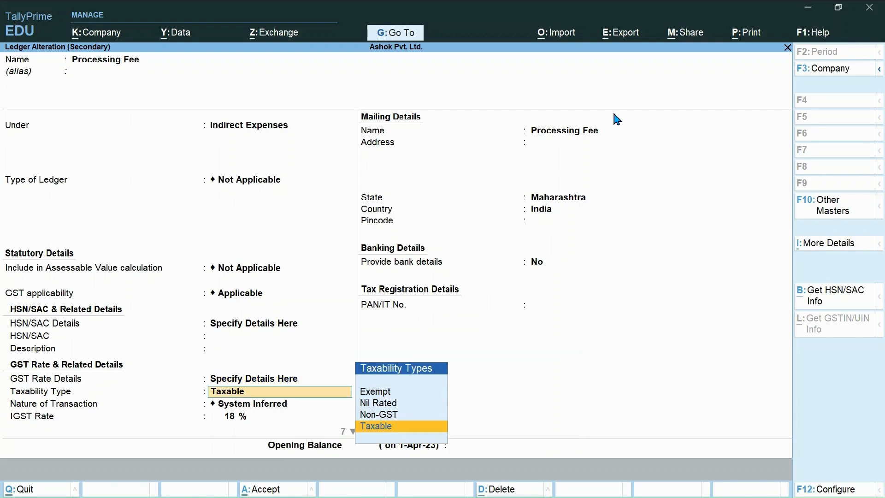
key("Return")
key("Return")
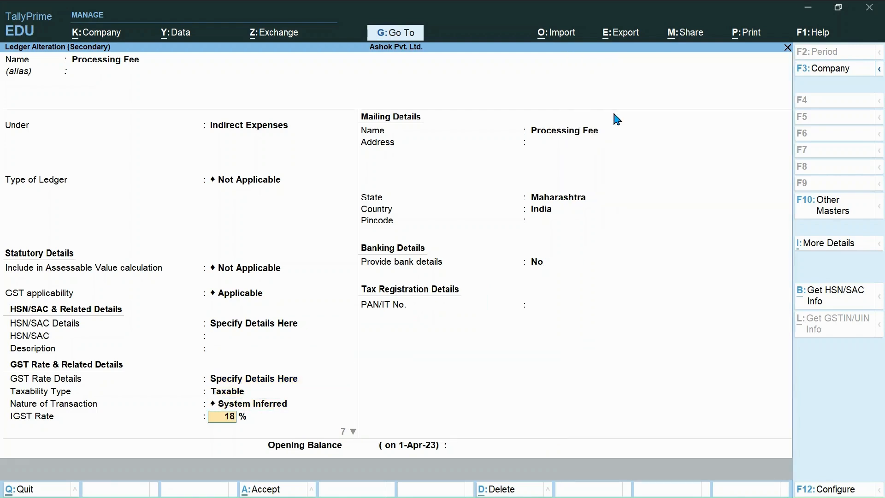
key("Return")
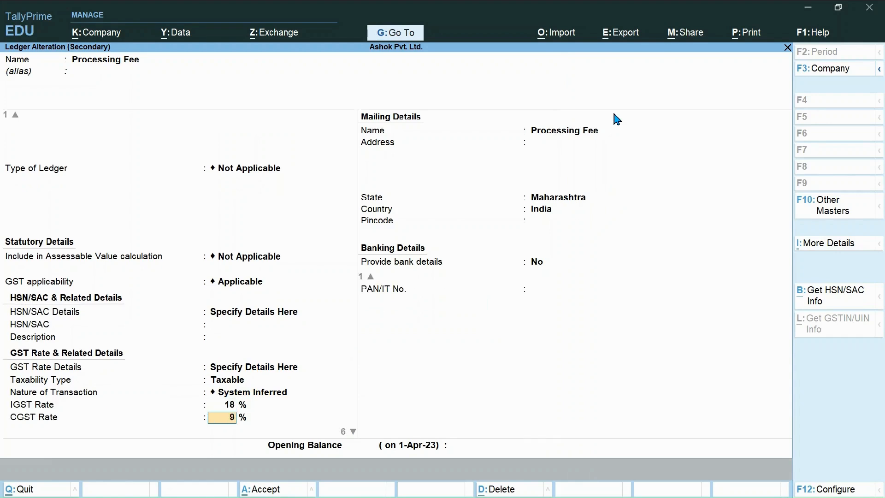
key("Return")
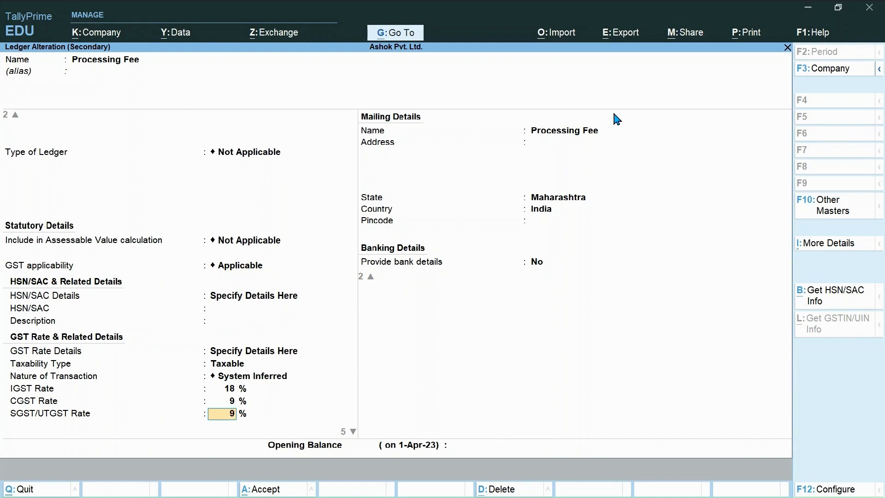
key("Return")
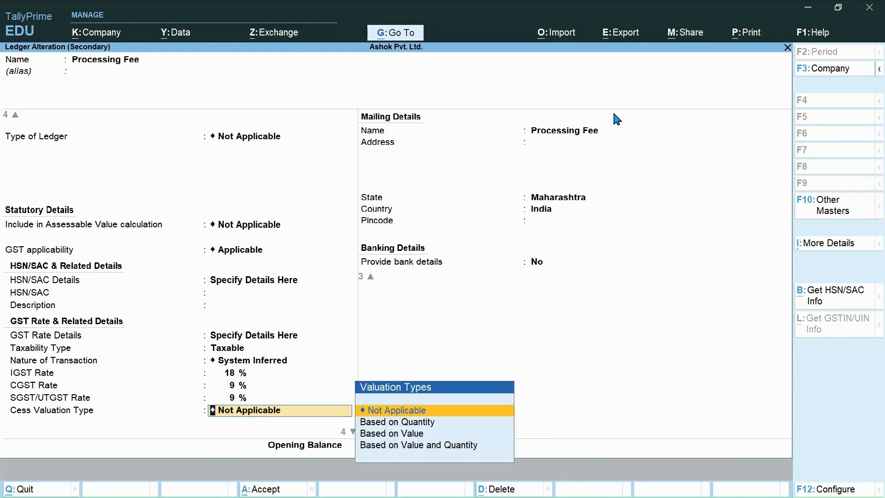
key("ctrl+a")
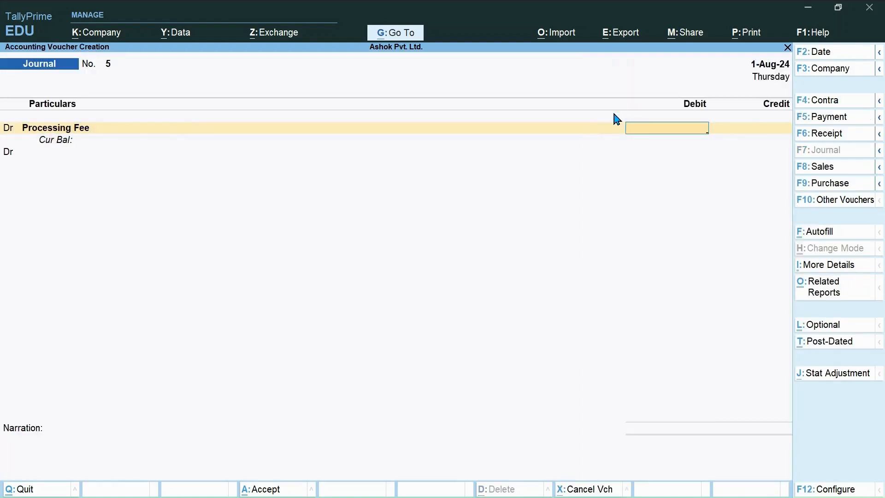
Step: Debit Processing Fee with 10,000 and CGST with 900 in the journal voucher, reviewing the CGST ledger master
type("10000")
key("Return")
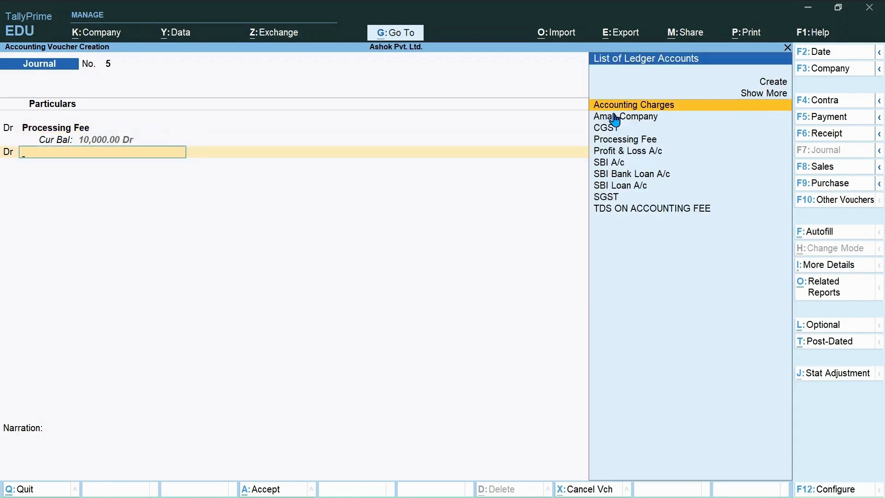
type("Cgs")
key("Return")
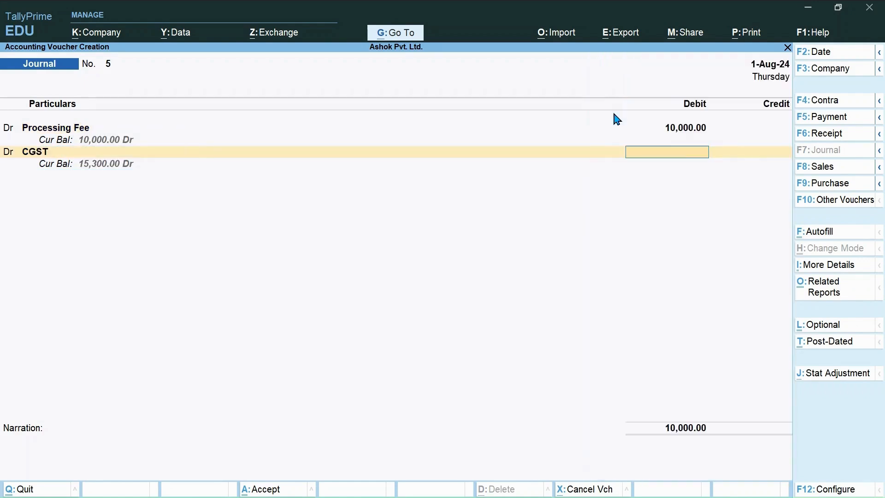
key("BackSpace")
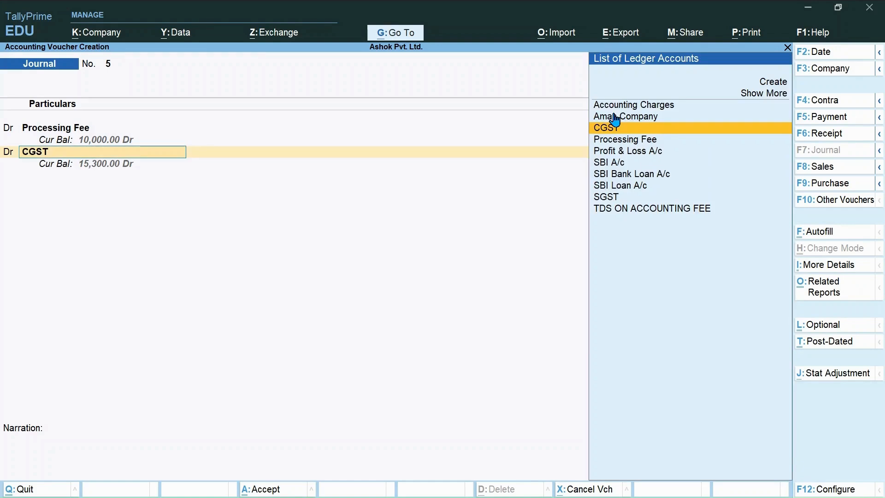
key("ctrl+Return")
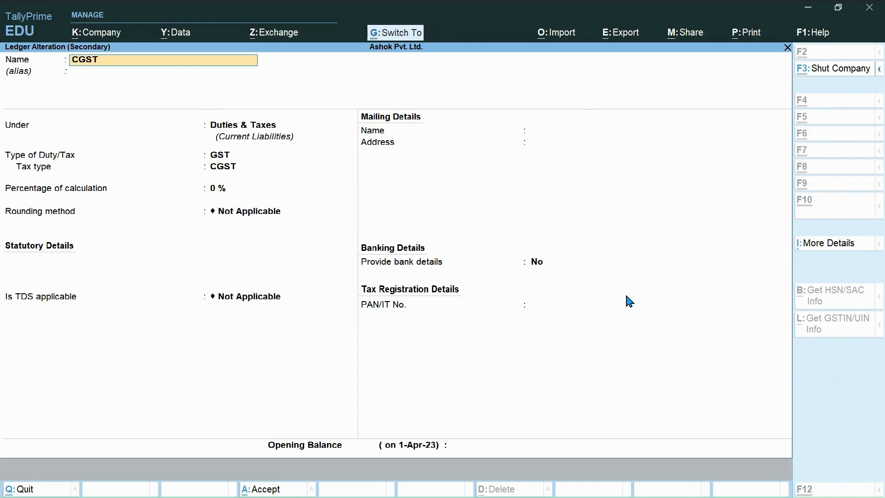
key("ctrl+a")
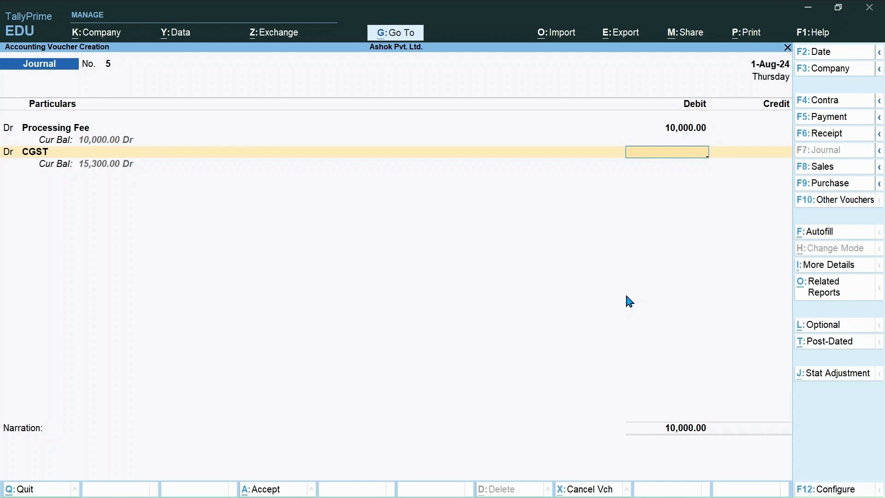
type("900")
key("Return")
Step: Make the third journal line a debit of 900 to SGST, reviewing the SGST ledger master before entering the amount
type("dr")
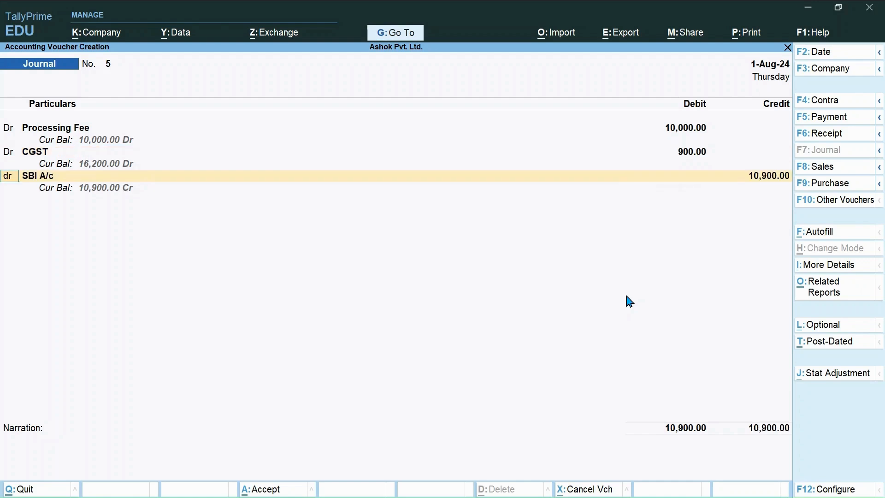
key("Return")
type("Sg")
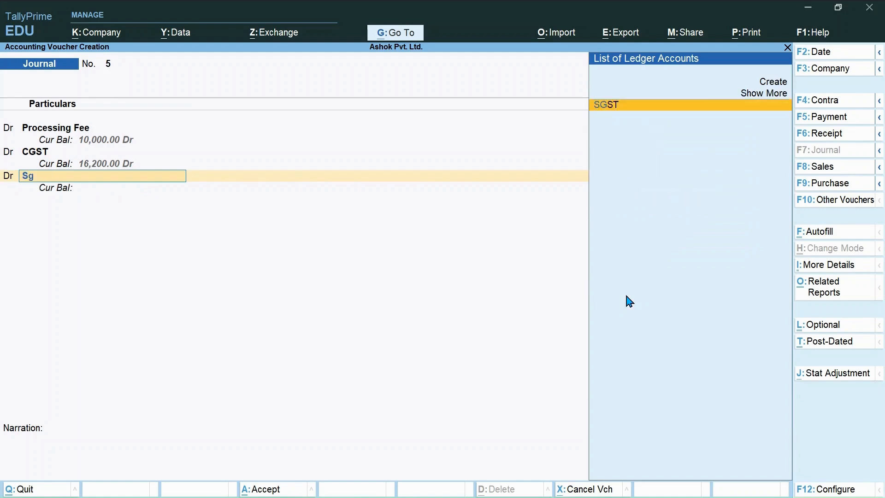
key("Return")
type("900")
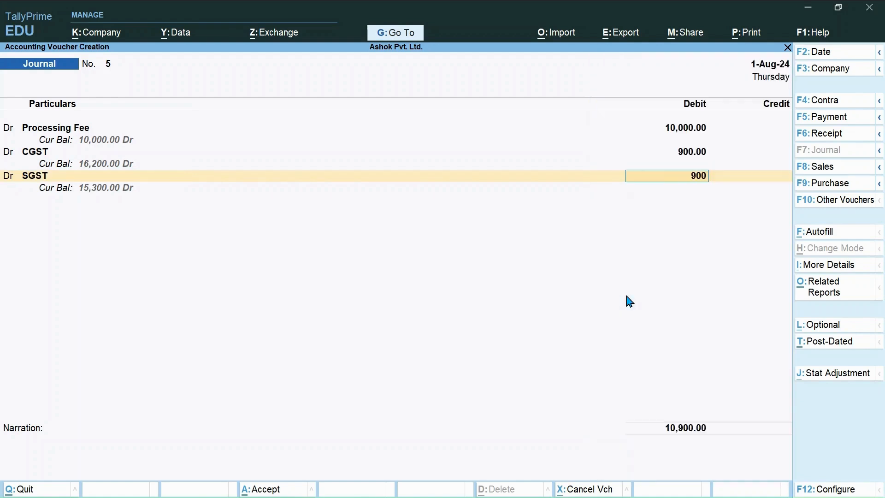
key("BackSpace")
key("BackSpace")
key("BackSpace")
key("BackSpace")
key("ctrl")
key("ctrl+Return")
type("900")
key("Return")
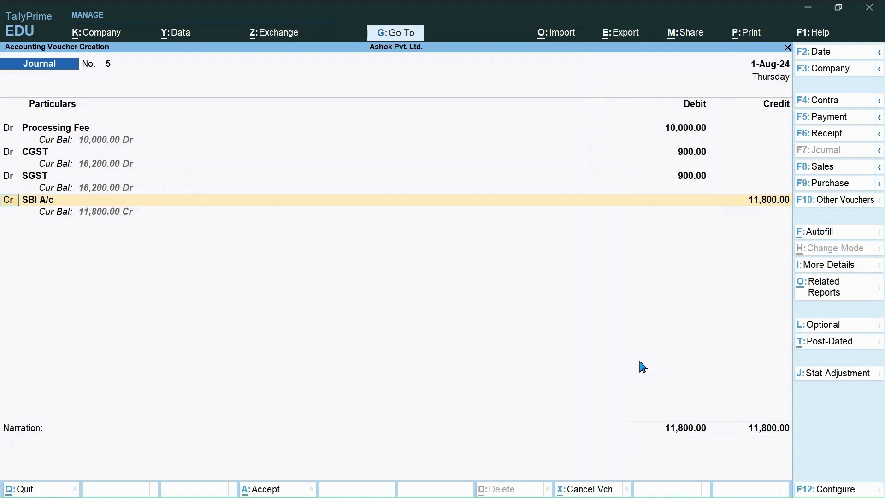
Step: Review the SBI A/c ledger's group, mailing details, registration type and GSTIN from the credit line of the journal voucher
key("Return")
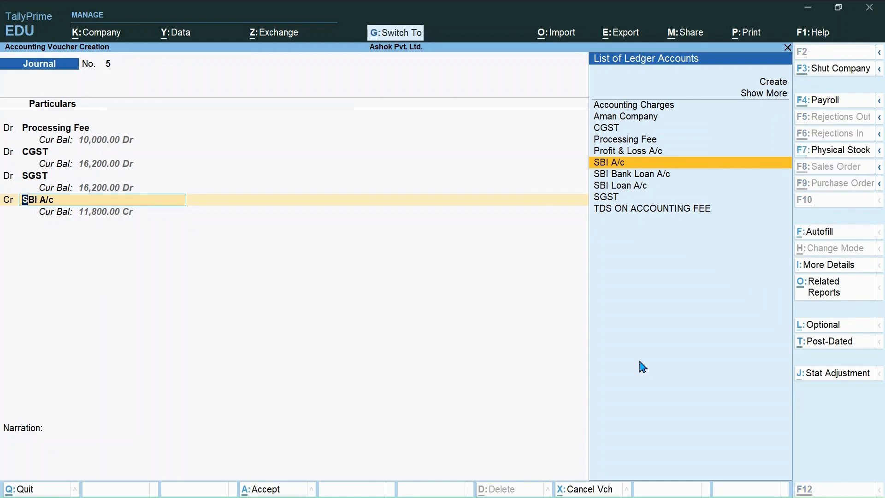
key("ctrl+Return")
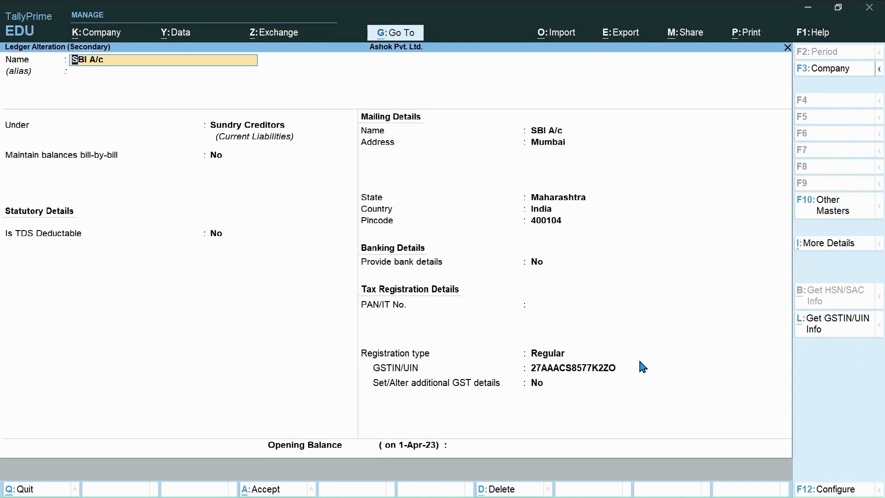
key("Return")
key("Return")
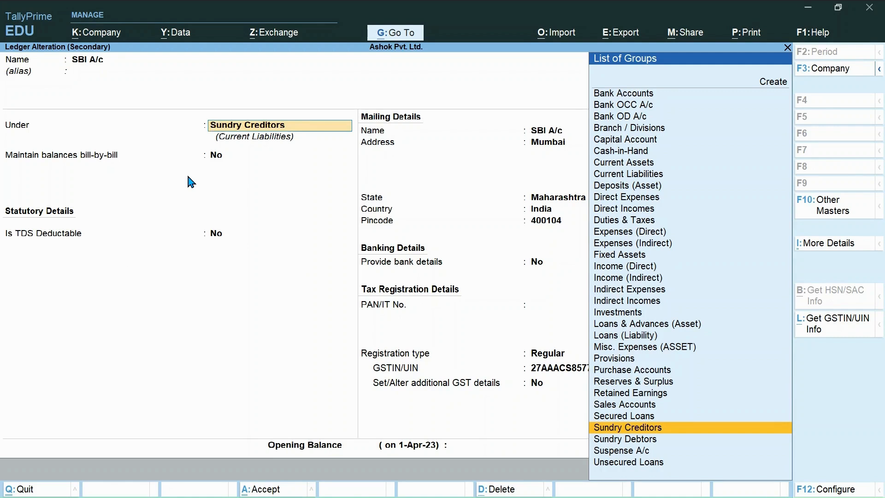
key("Return")
key("ctrl")
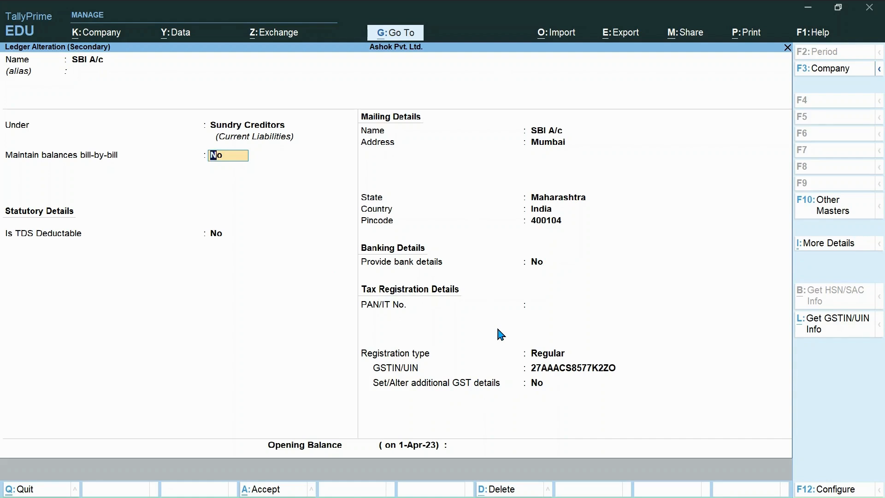
key("ctrl")
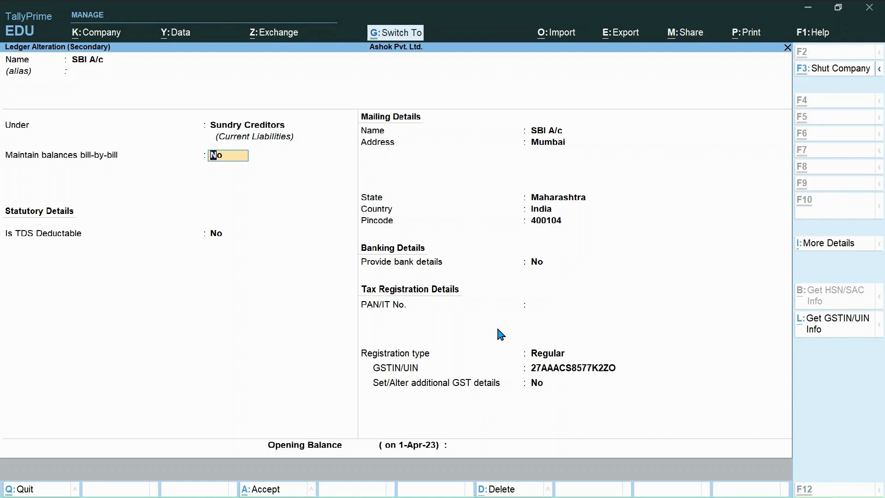
key("ctrl+a")
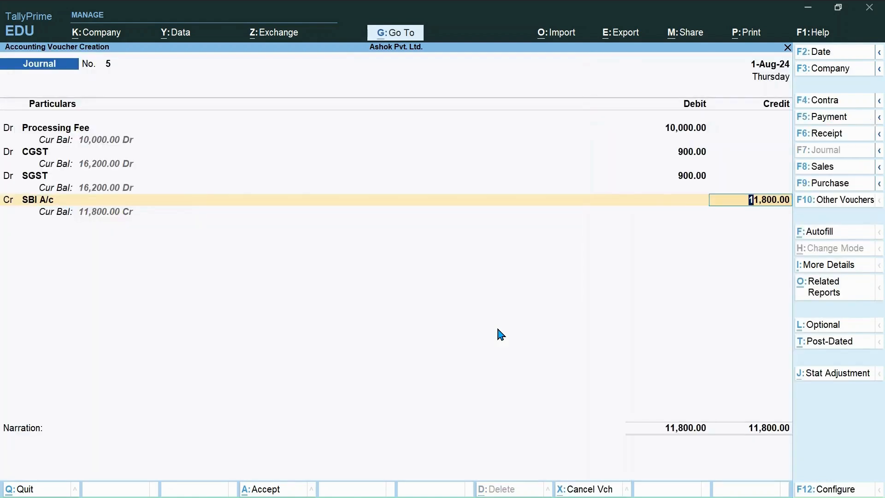
Step: Keep the SBI A/c credit at 11,800, leave the narration blank and save the processing fee journal voucher
key("Return")
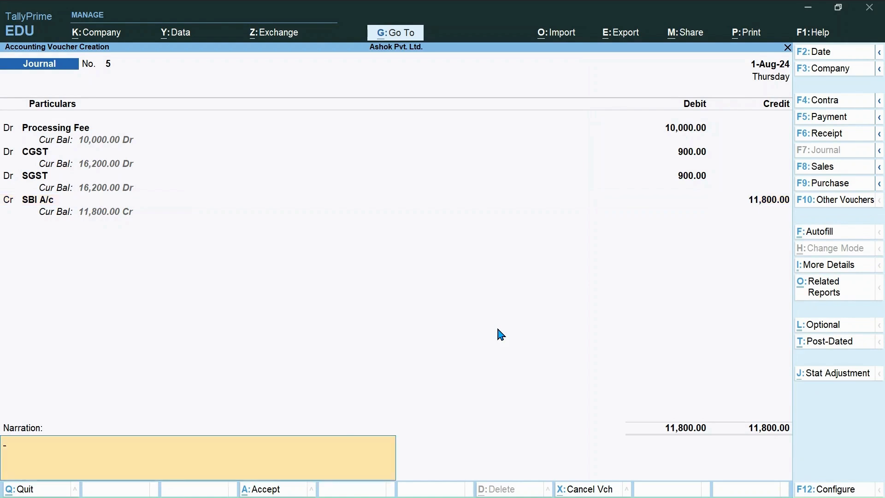
key("Return")
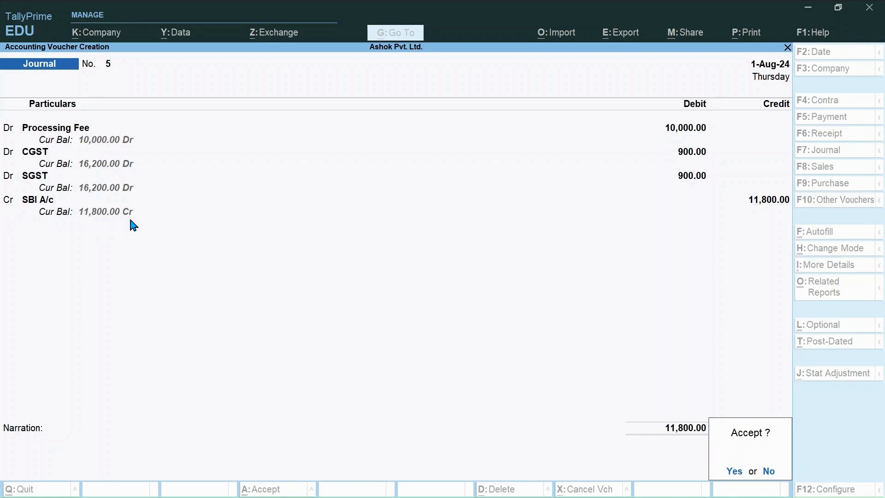
key("Return")
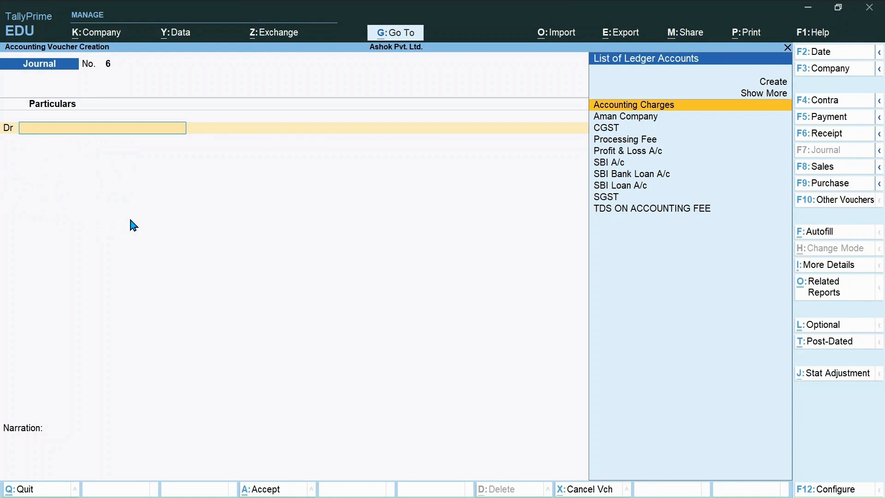
Step: Debit SBI A/c with 11,800 as the first line of the new journal voucher
type("S")
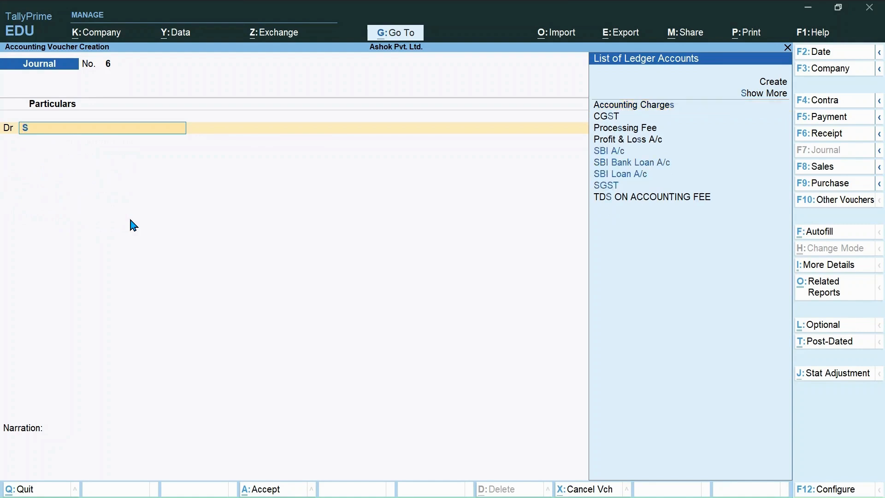
type("bi")
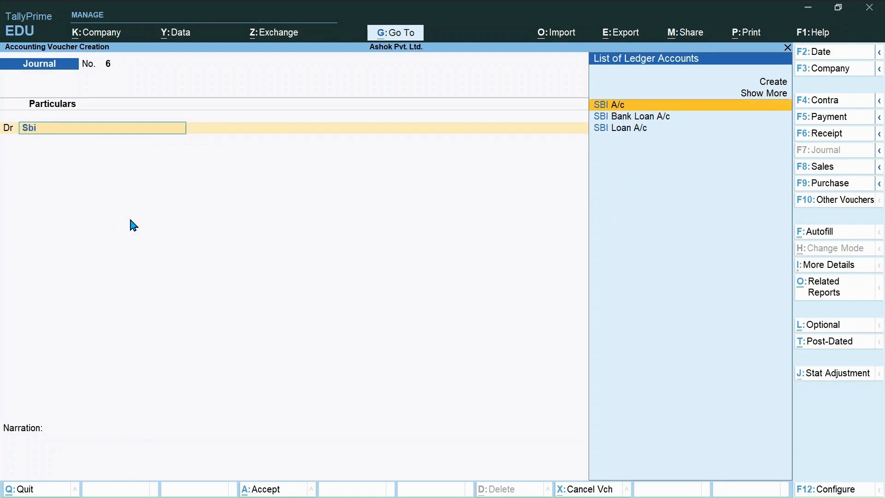
key("Return")
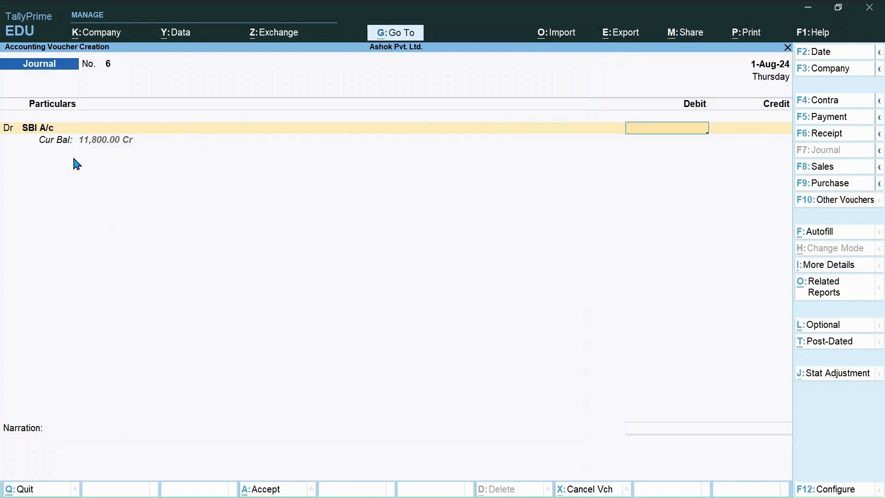
type("11800")
key("Return")
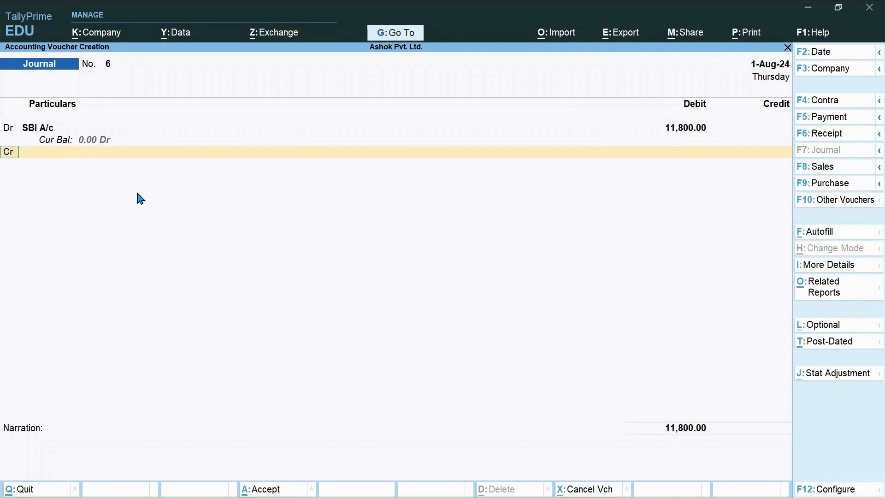
Step: Credit SBI Loan A/c with 11,800 and save the journal voucher without a narration
key("Return")
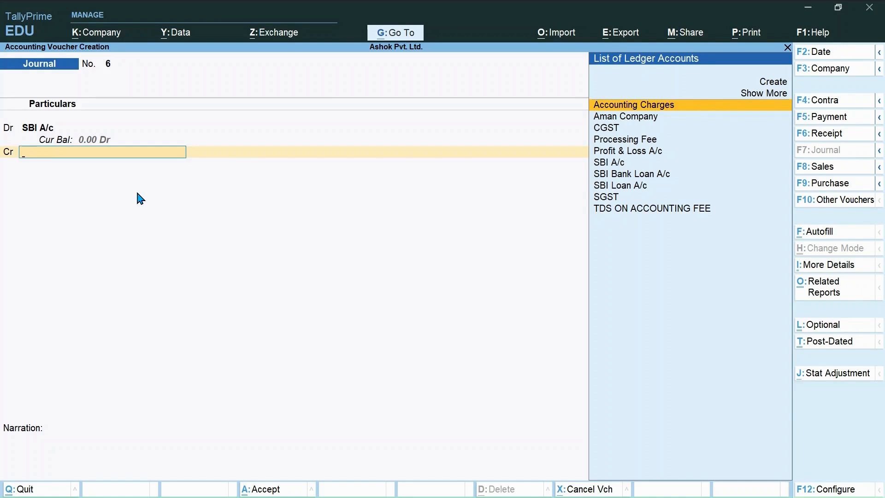
type("Sbi")
key("Down")
key("Down")
key("Down")
key("Return")
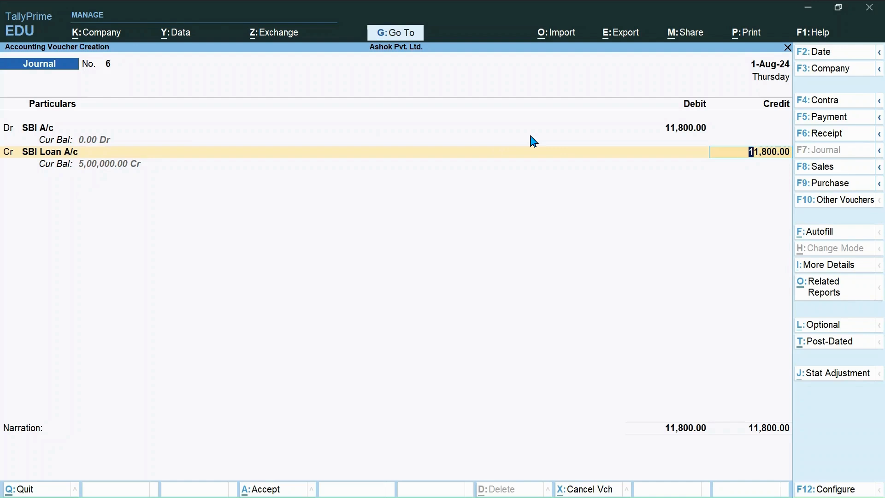
key("Return")
key("Return")
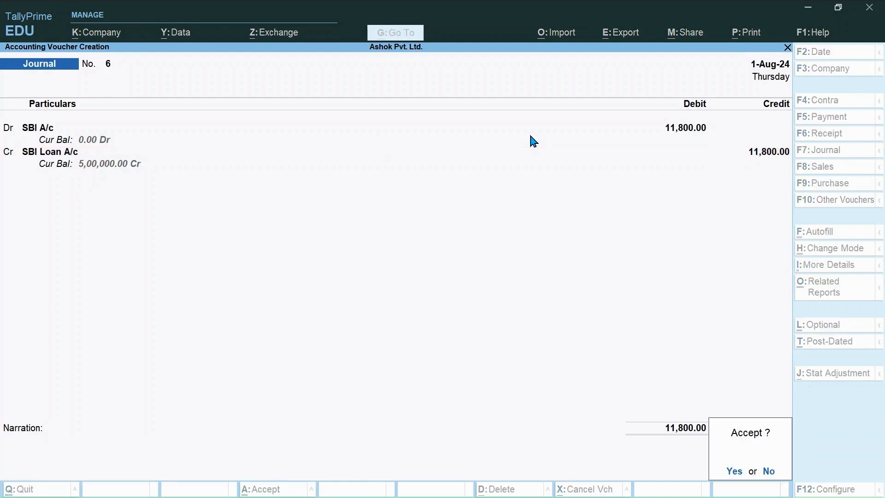
key("Return")
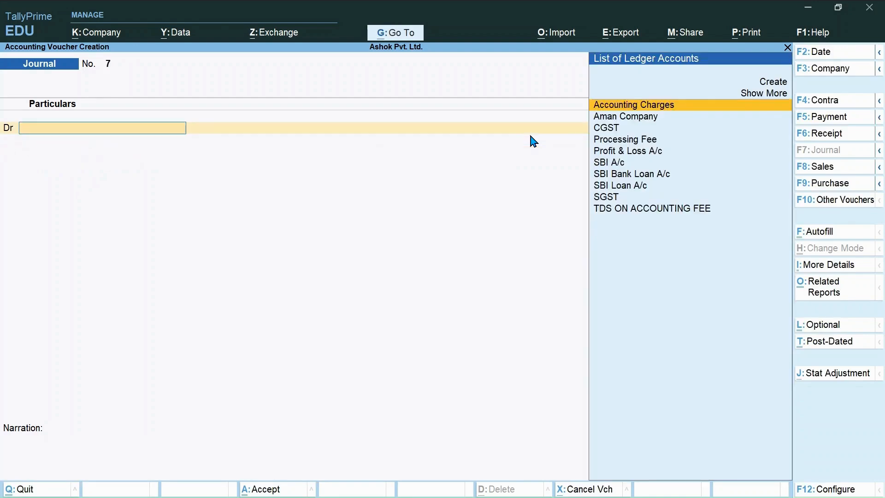
Step: Leave journal voucher creation and open the company's Balance Sheet
key("Escape")
key("Return")
key("Down")
key("Down")
key("Down")
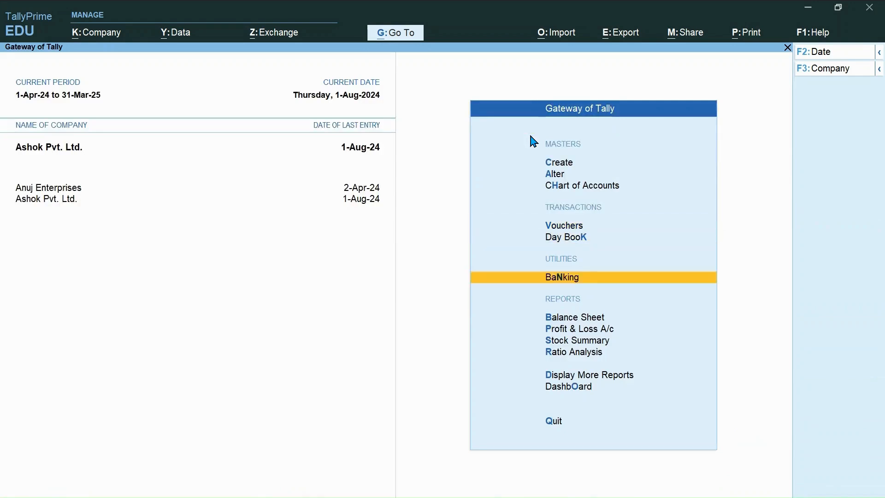
key("Return")
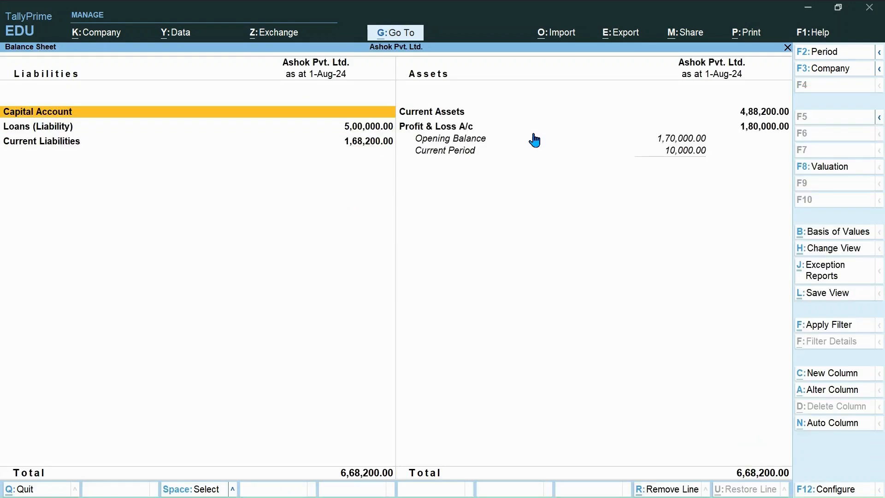
Step: Examine the August vouchers of SBI Loan A/c under Loans (Liability) and return to the Balance Sheet
key("Down")
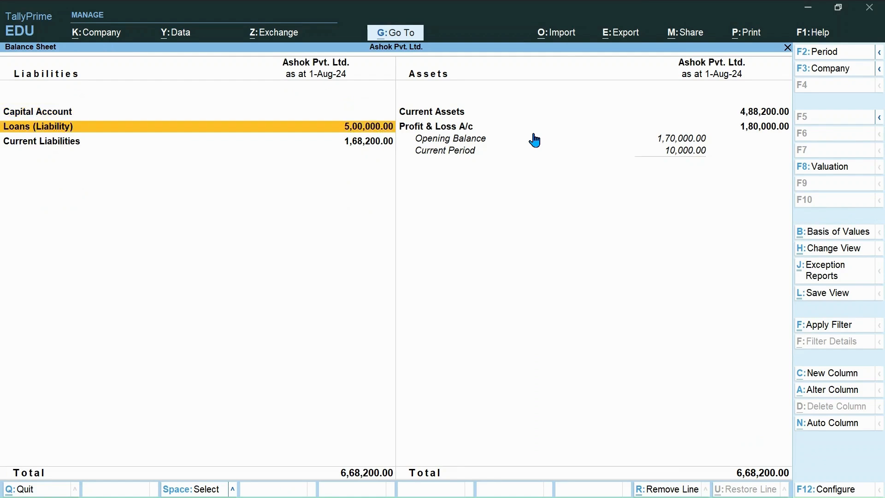
key("Return")
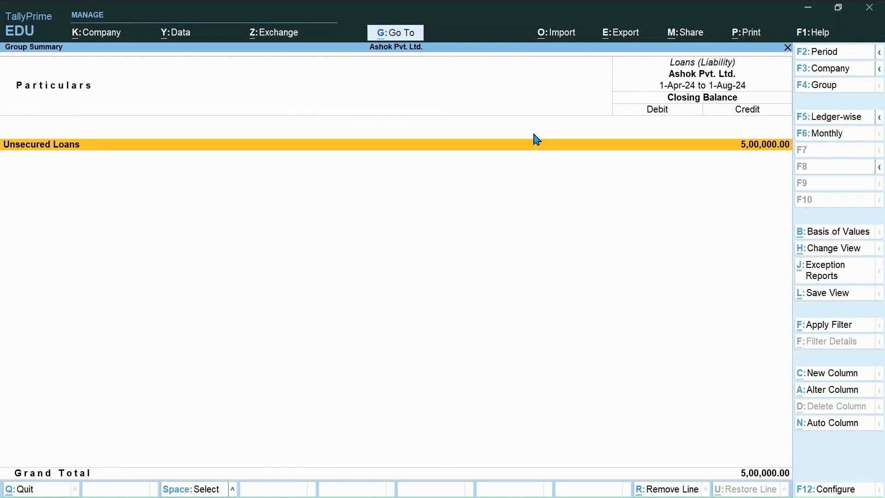
key("Return")
key("Return")
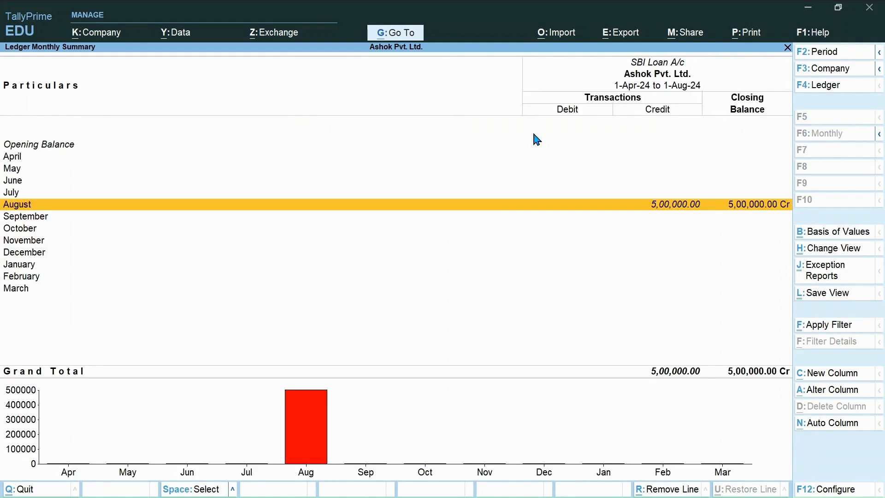
key("Return")
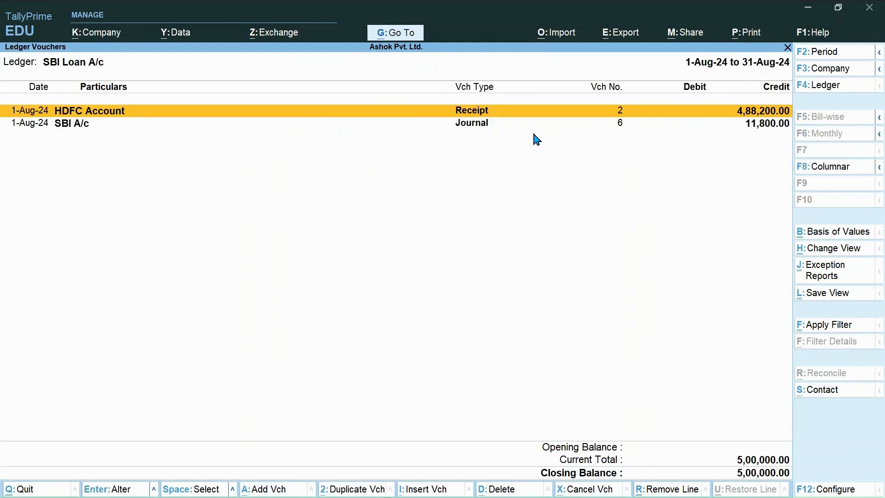
key("Down")
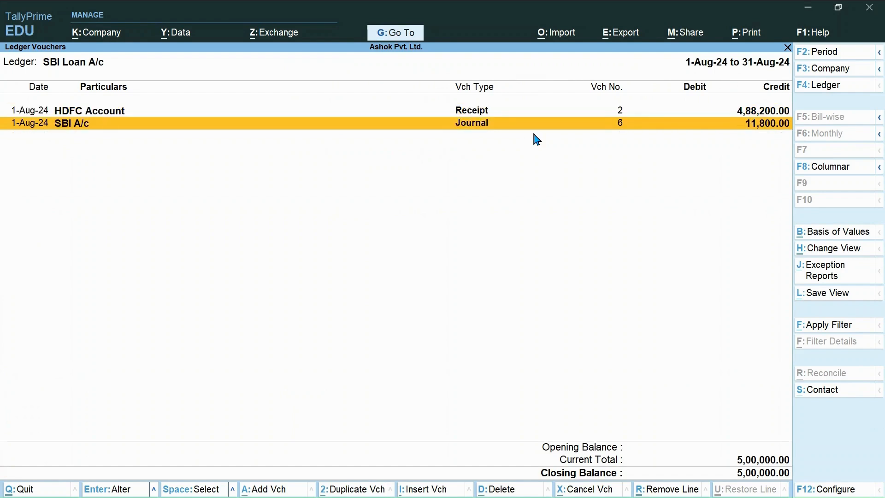
key("Escape")
key("Escape")
key("Escape")
key("Escape")
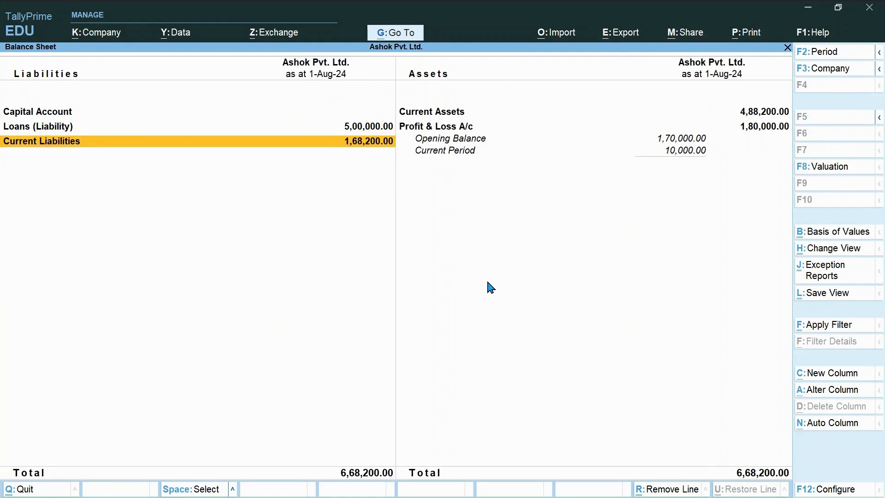
Step: Examine the CGST and SGST monthly summaries under Duties & Taxes in Current Liabilities, and return to the Balance Sheet
key("Return")
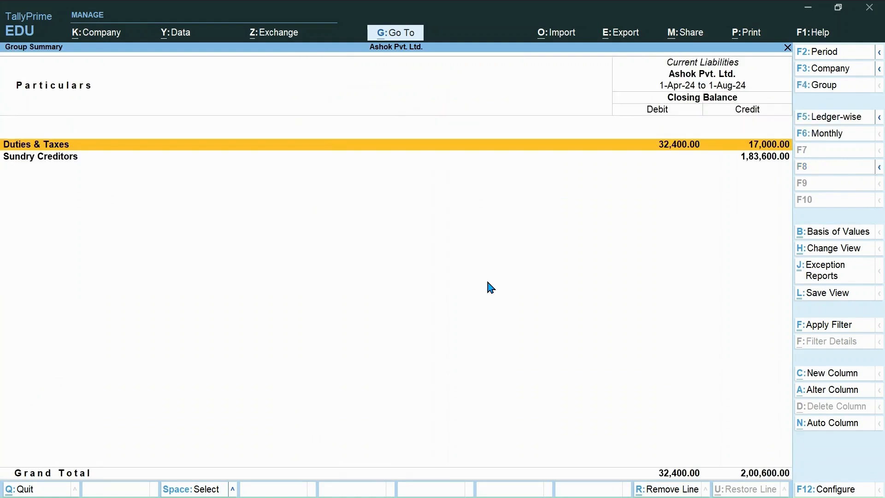
key("Return")
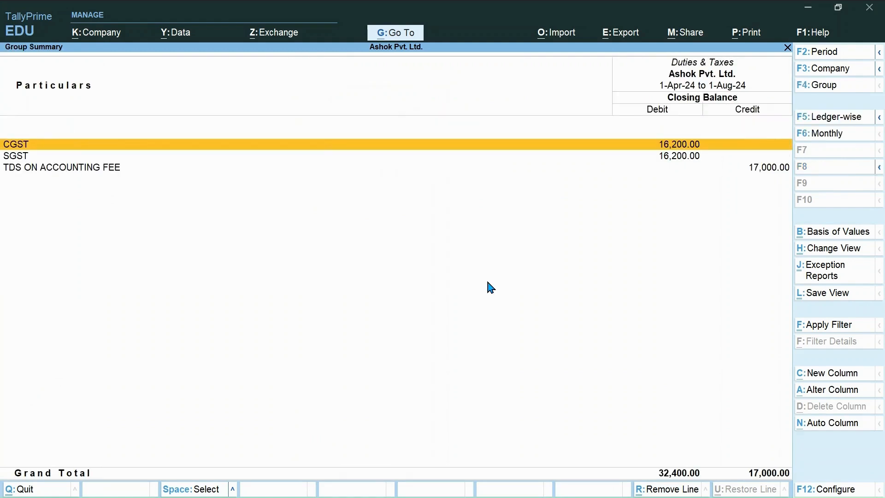
key("Return")
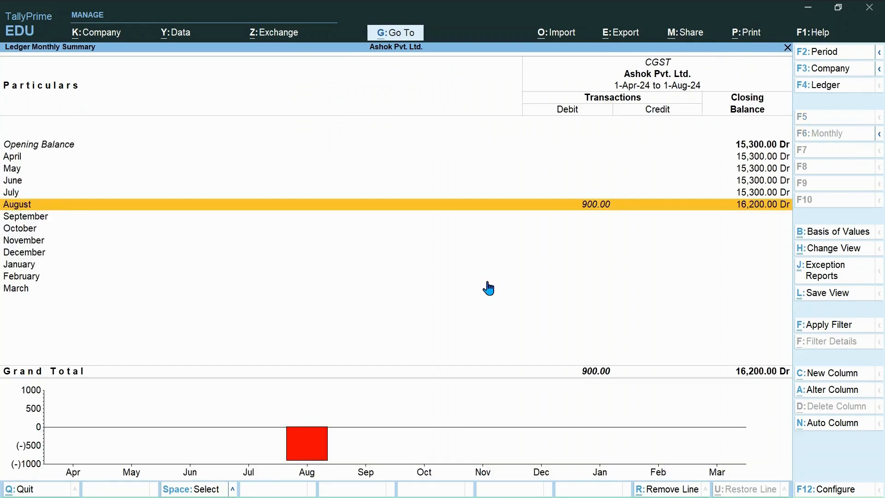
key("Escape")
key("Down")
key("Return")
key("Escape")
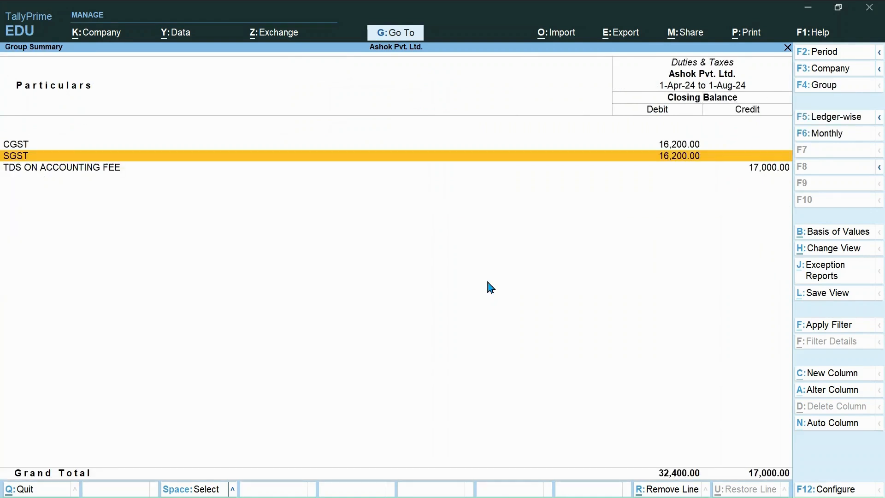
key("Escape")
key("Escape")
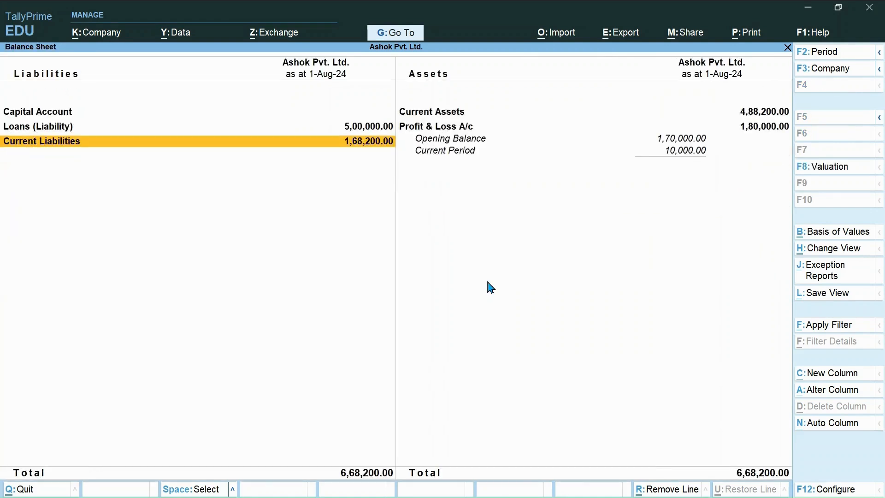
Step: Examine the Bank Accounts group under Current Assets and close the Balance Sheet
key("Right")
key("Up")
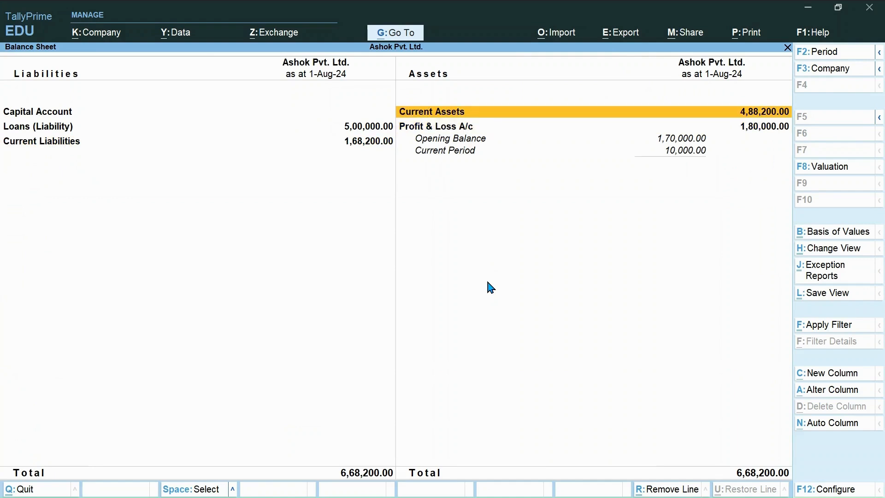
key("Return")
key("Return")
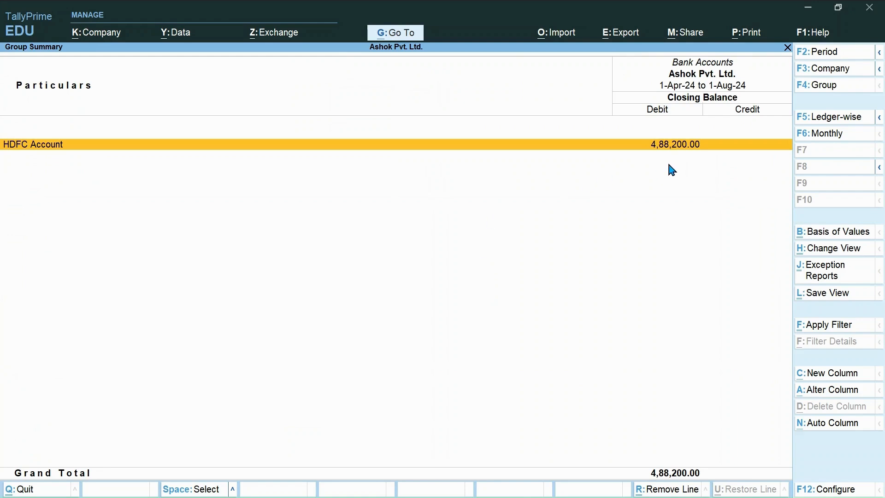
key("Escape")
key("Escape")
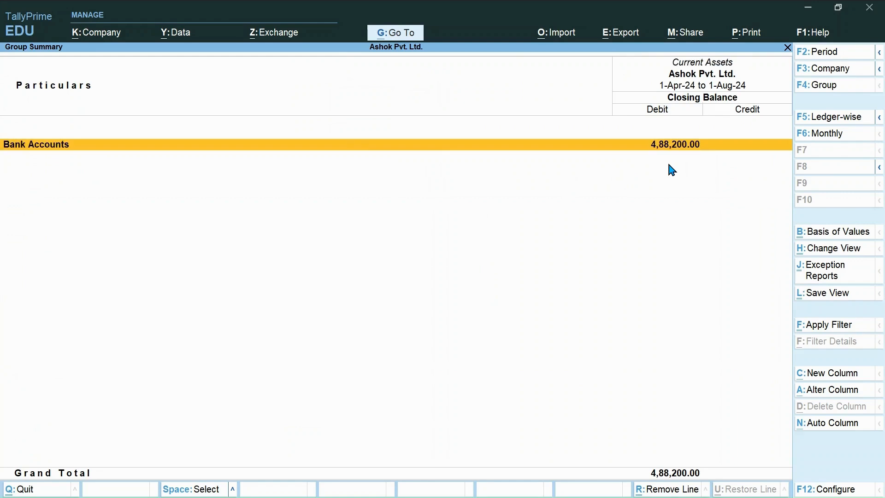
key("Escape")
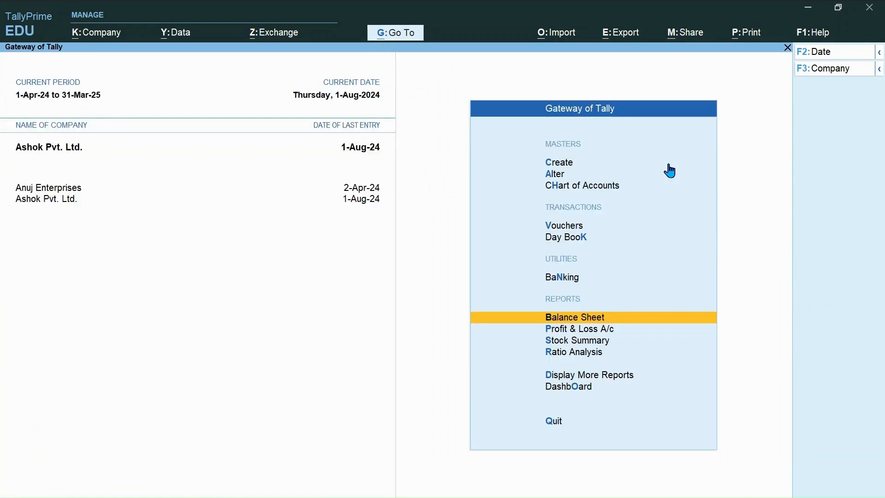
Step: Examine the ledger vouchers of SBI A/c in the account books and return to the additional reports list
key("Down")
key("Down")
key("Down")
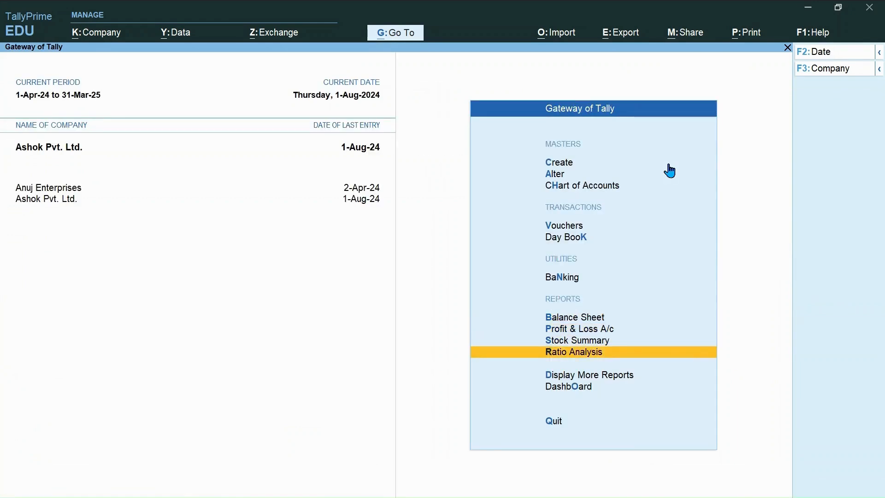
key("Down")
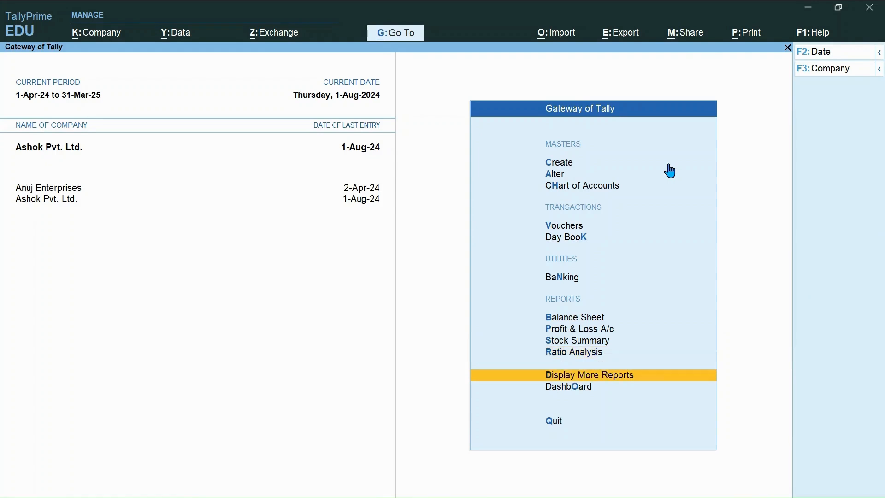
key("Return")
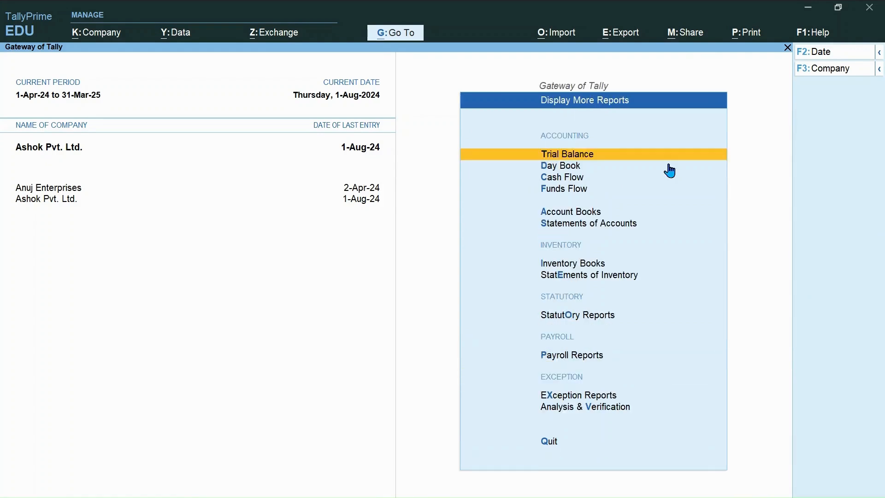
key("Down")
key("Down")
key("Down")
key("Down")
key("Return")
key("Down")
key("Return")
type("Sbi")
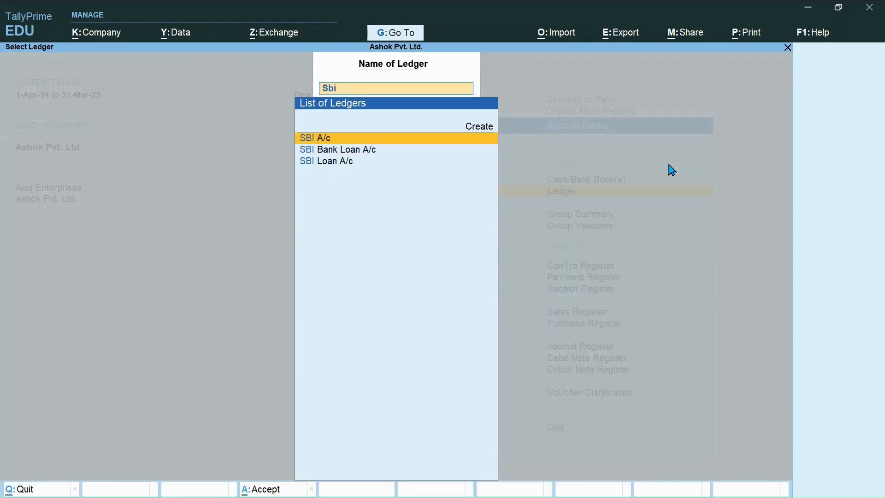
key("Return")
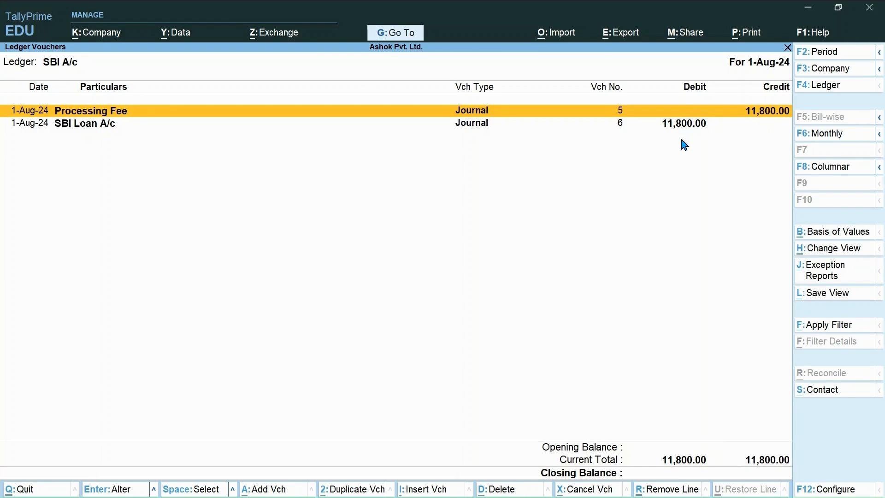
key("ctrl")
key("Escape")
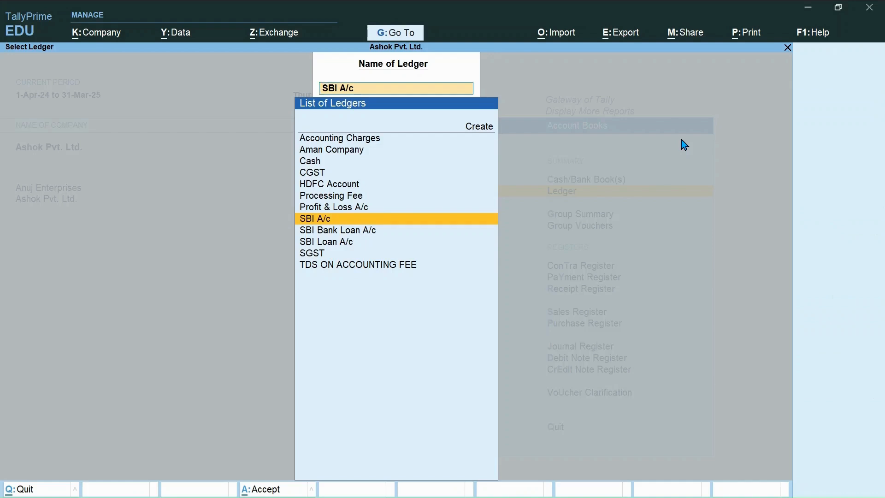
key("Escape")
key("Down")
key("Escape")
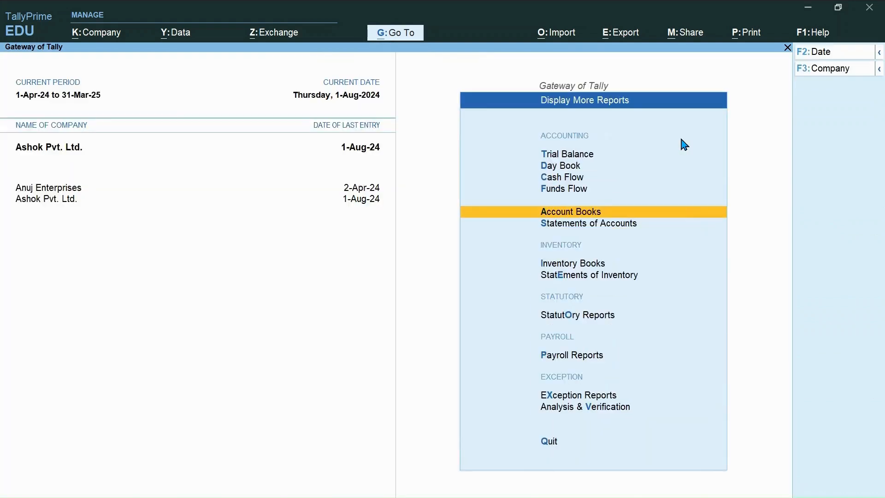
Step: Open the GSTR-3B return from the statutory GST reports
key("Escape")
key("Return")
key("Down")
key("Down")
key("Down")
key("Down")
key("Down")
key("Down")
key("Down")
key("Down")
key("Return")
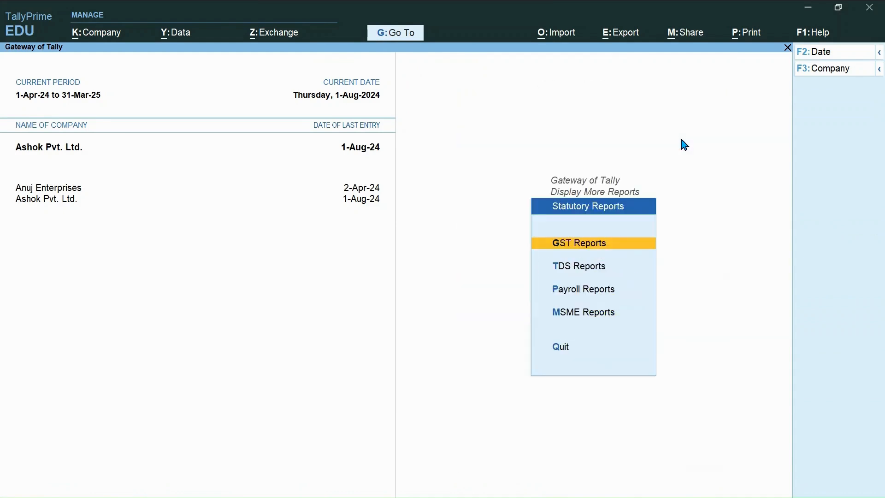
key("Return")
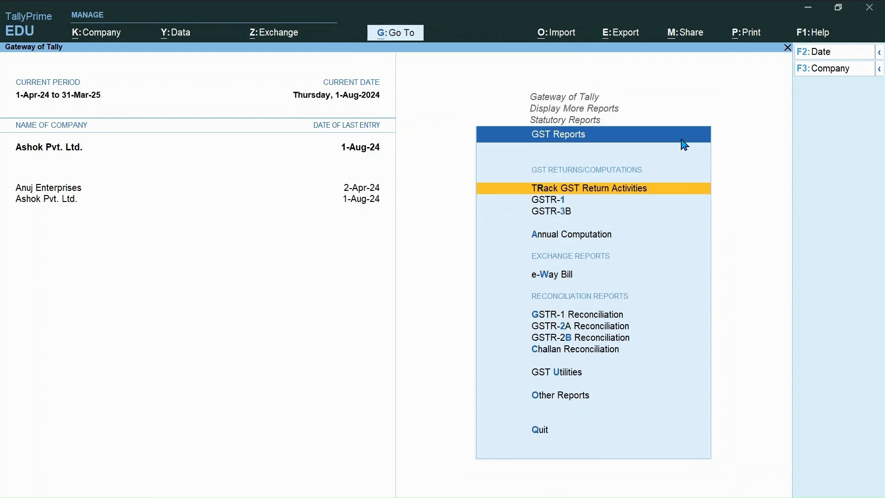
key("Down")
key("Down")
key("Return")
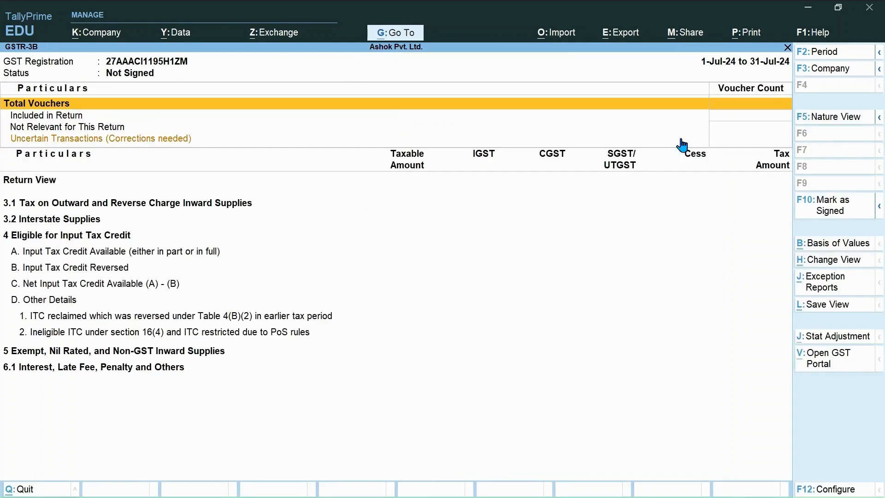
Step: Set the GSTR-3B report period from 01-08-2024 to 31-03-2025
left_click(832, 53)
type("01-08-2024")
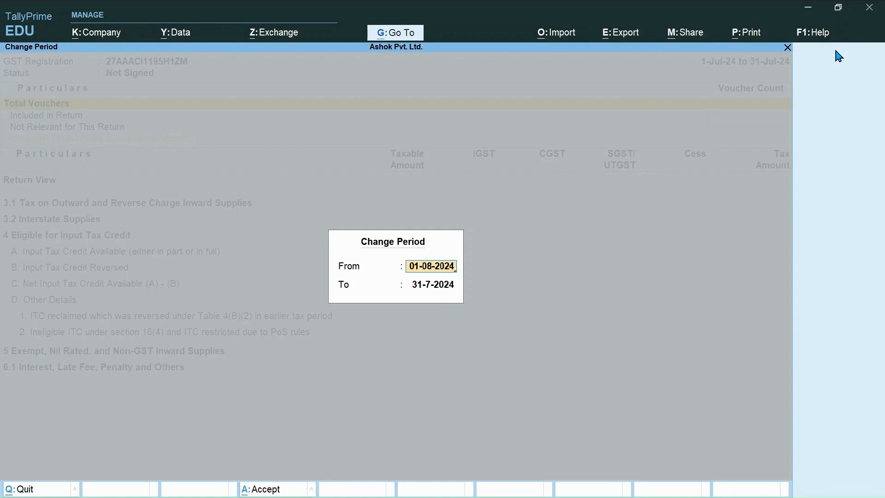
key("Return")
type("31")
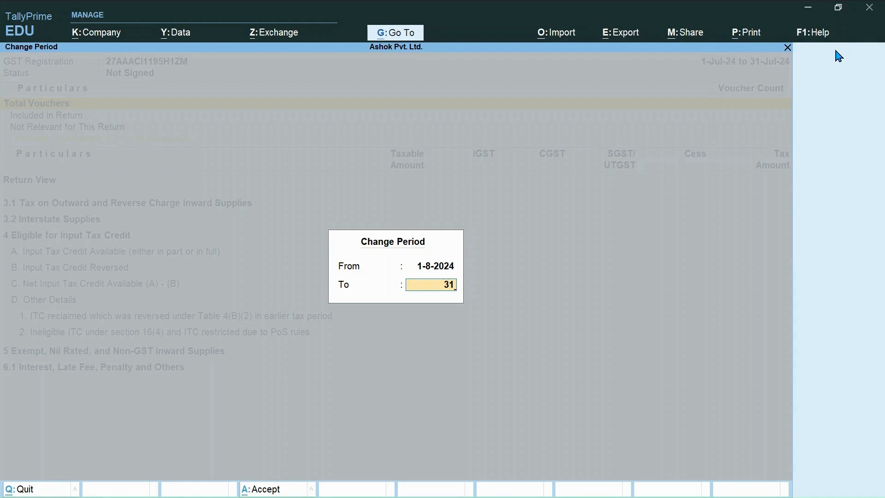
type("-03-2025")
key("Return")
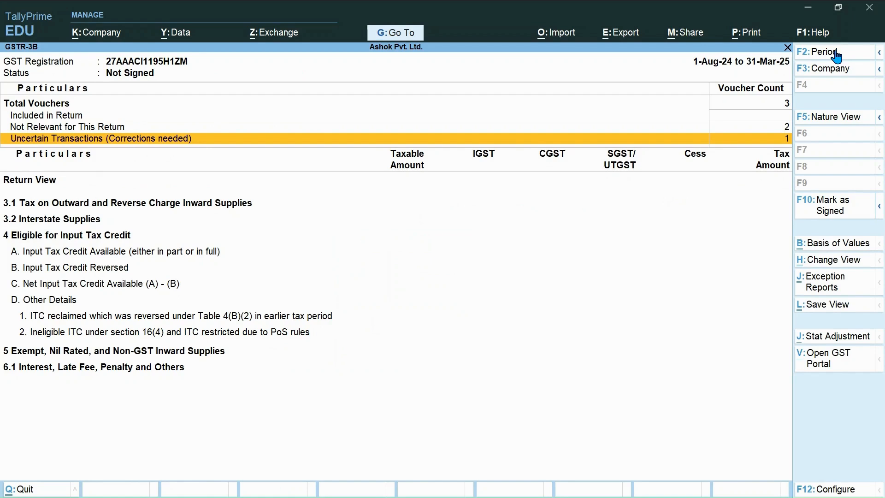
Step: Resolve the missing supplier invoice number on the SBI A/c journal voucher with reference number 1234 dated 1-Aug-24
key("Return")
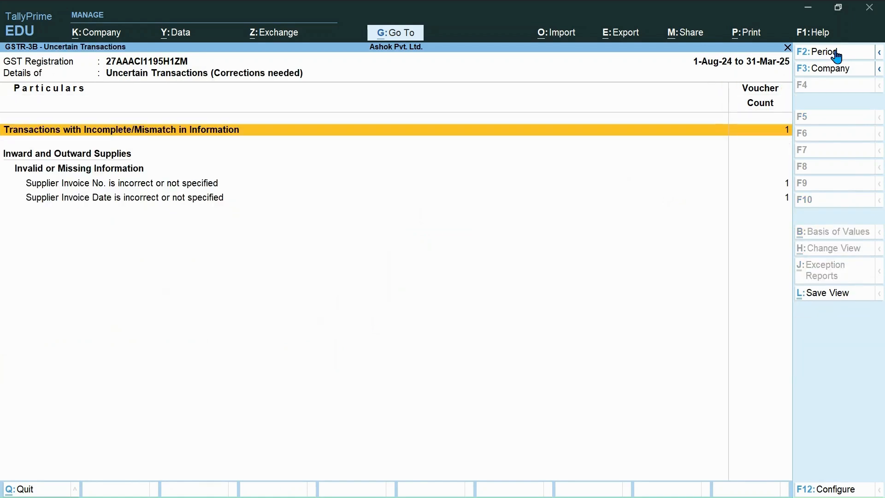
key("Down")
key("Down")
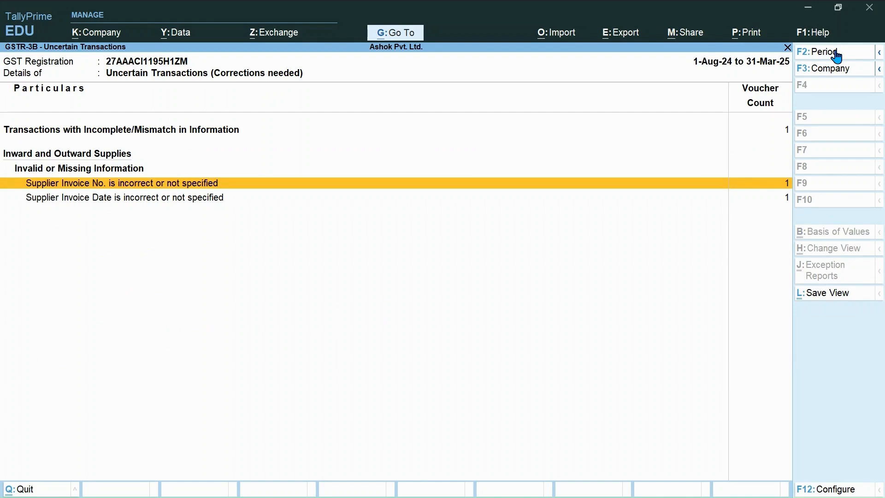
key("Return")
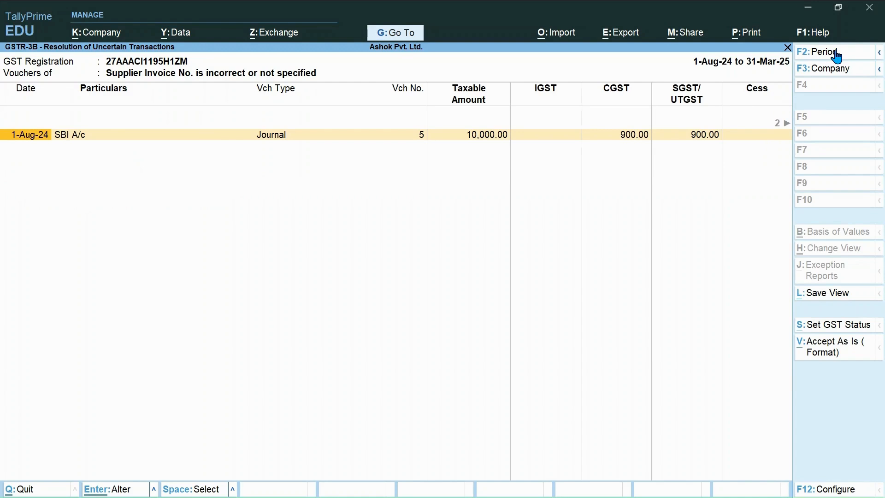
key("Return")
key("Return")
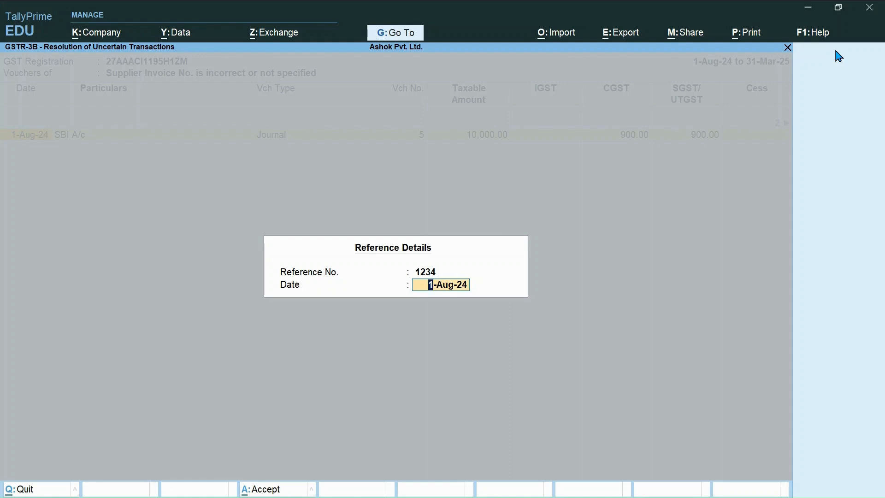
key("Return")
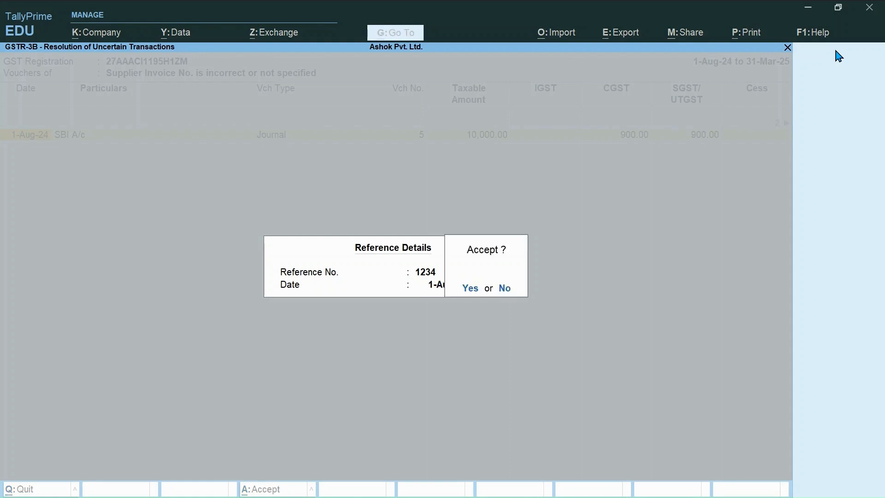
key("Return")
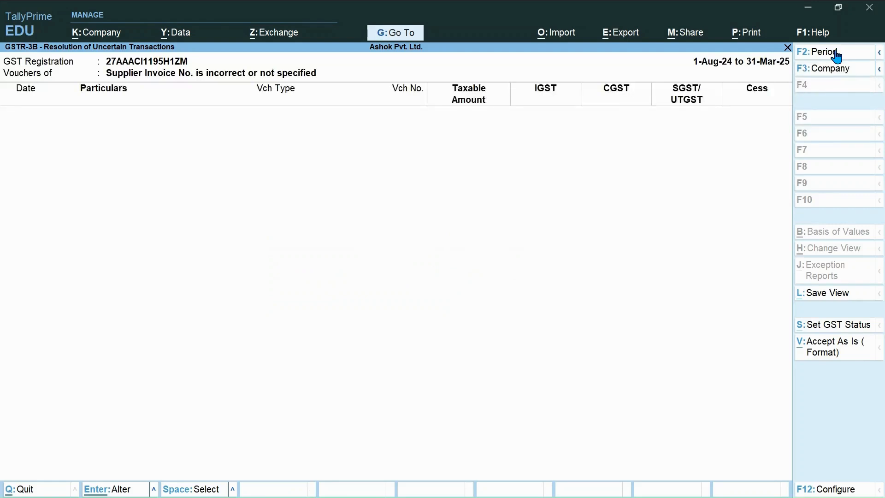
Step: Review the available input tax credit in GSTR-3B, and close the GST and statutory reports
key("Escape")
key("Escape")
key("Down")
key("Down")
key("Down")
key("Down")
key("Down")
key("Down")
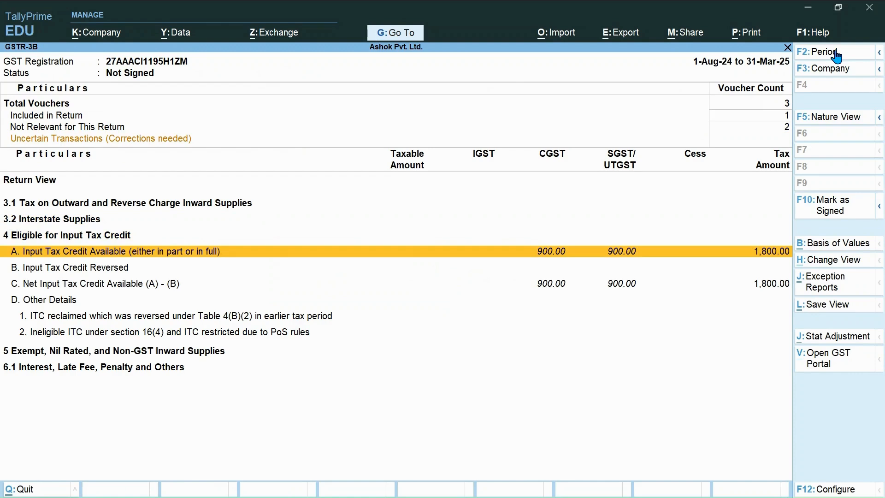
key("Escape")
key("Escape")
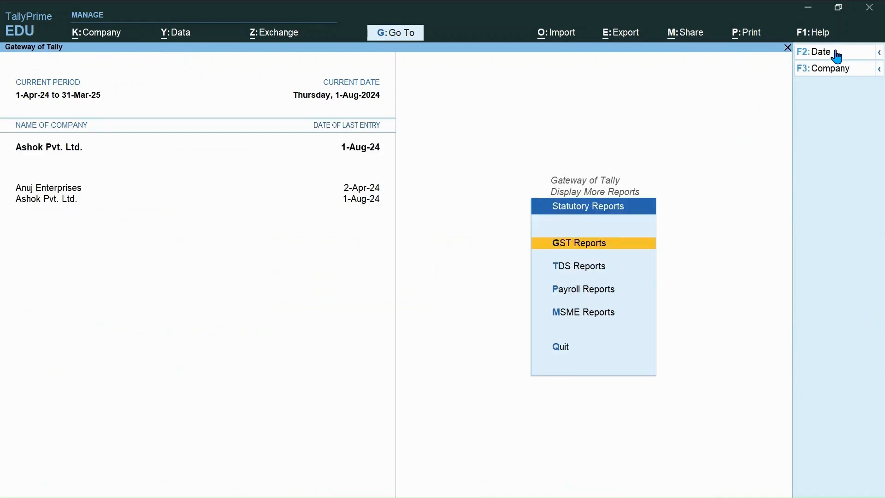
key("Escape")
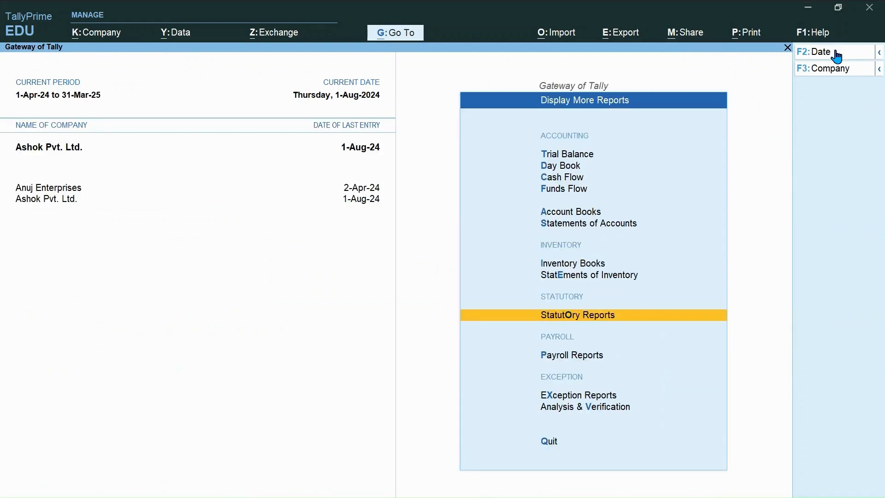
Step: Start a new payment voucher with HDFC Account as the paying account
key("Up")
key("Up")
key("Up")
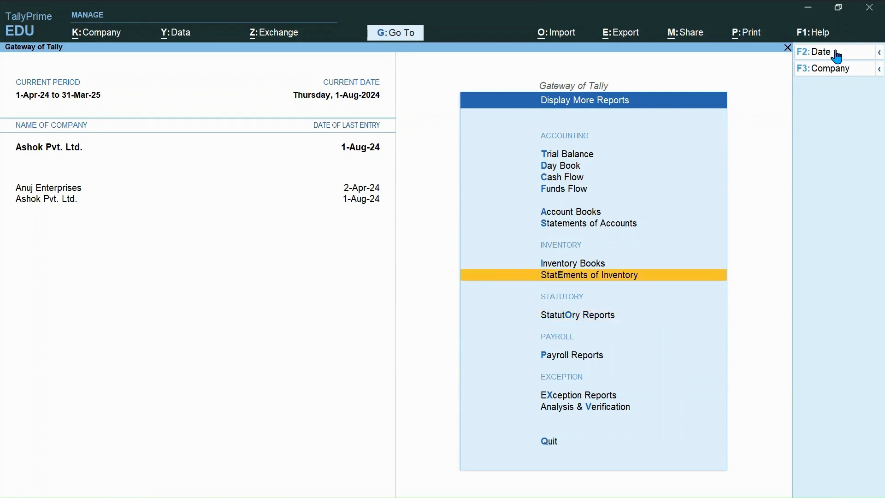
key("Up")
key("Escape")
key("Up")
key("Up")
key("Up")
key("Up")
key("Up")
key("Up")
key("Up")
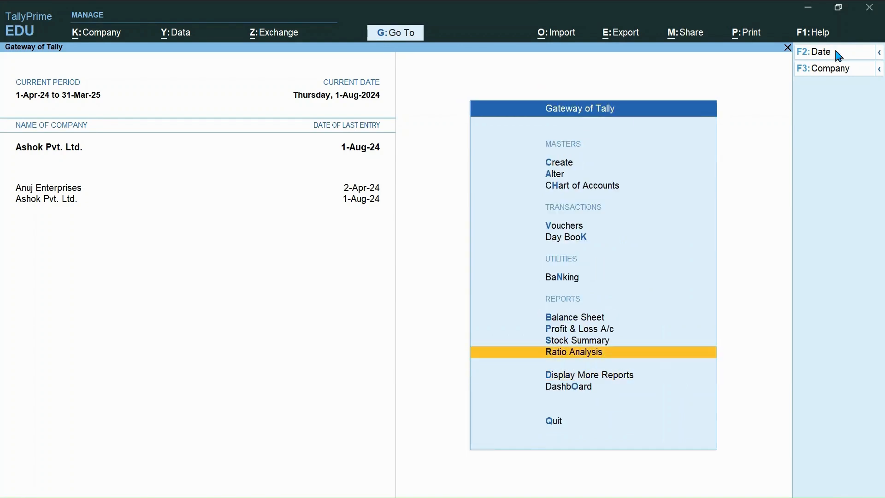
key("Return")
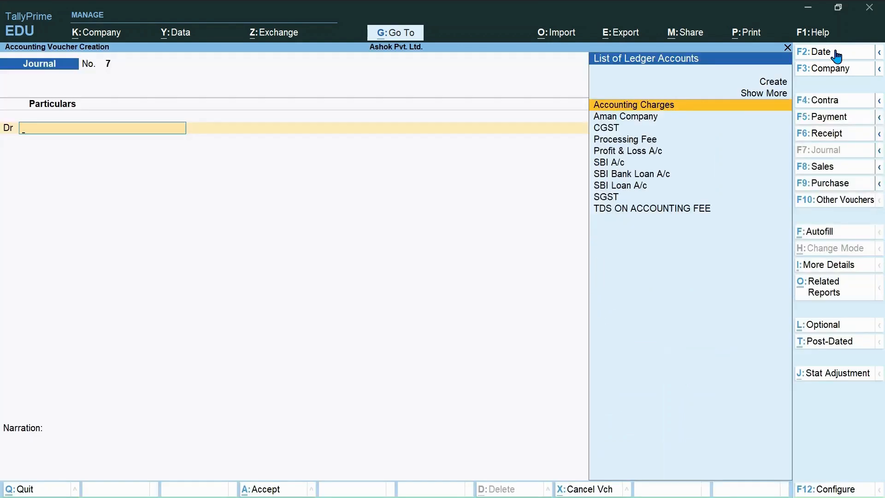
left_click(836, 117)
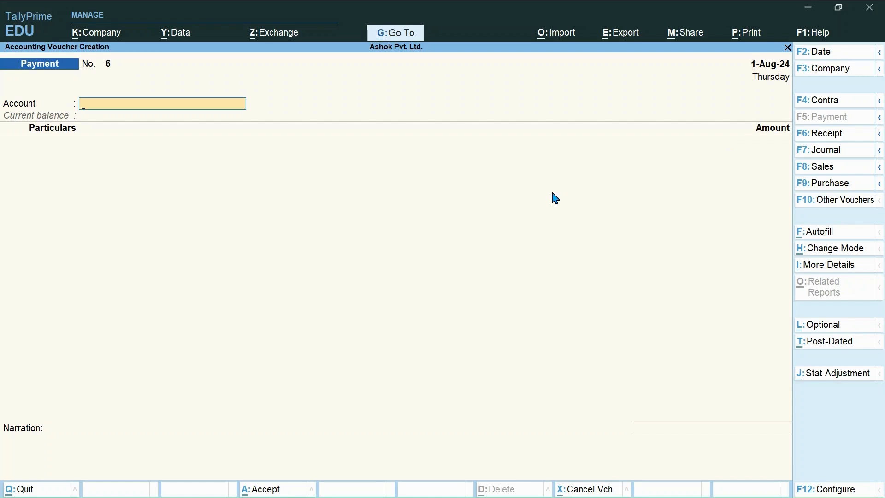
type("Hdfc")
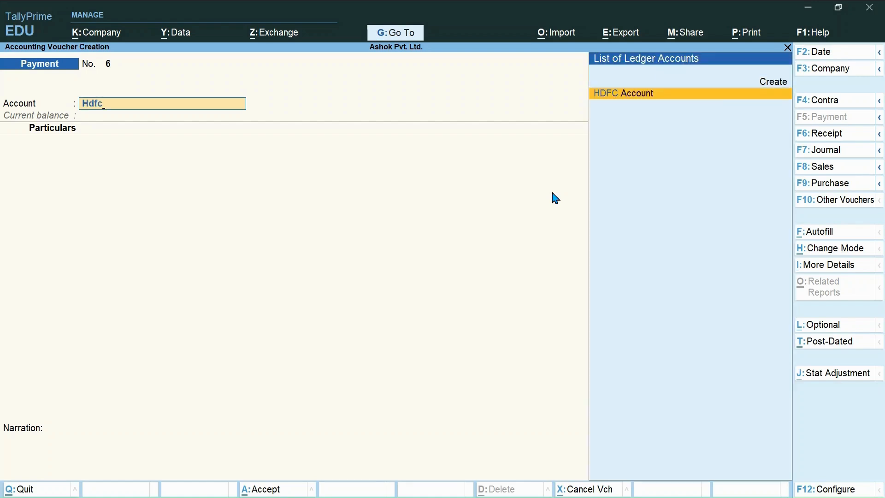
key("Return")
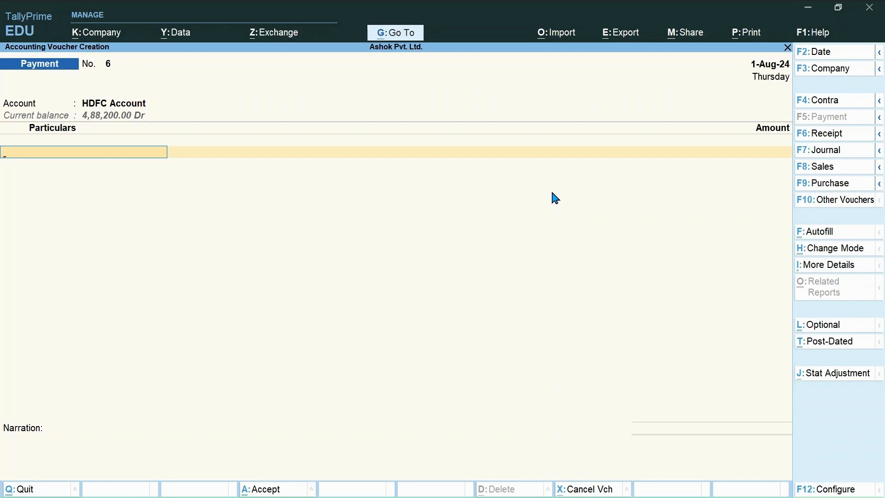
Step: Enter SBI Loan A/c in the payment voucher's particulars with an amount of 11,255
type("Sbi")
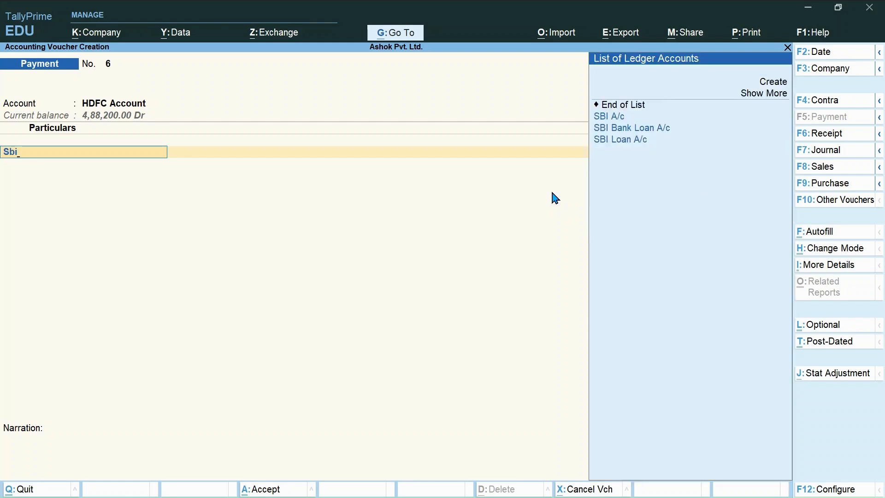
key("Down")
key("Down")
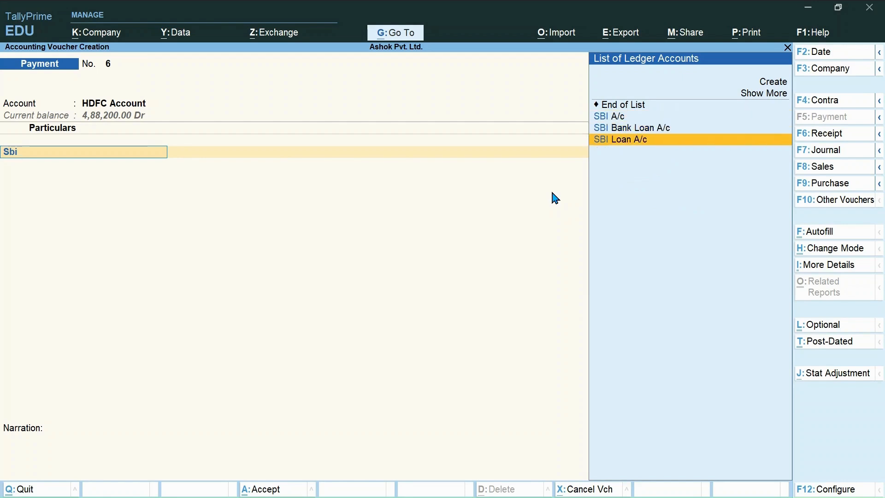
key("Return")
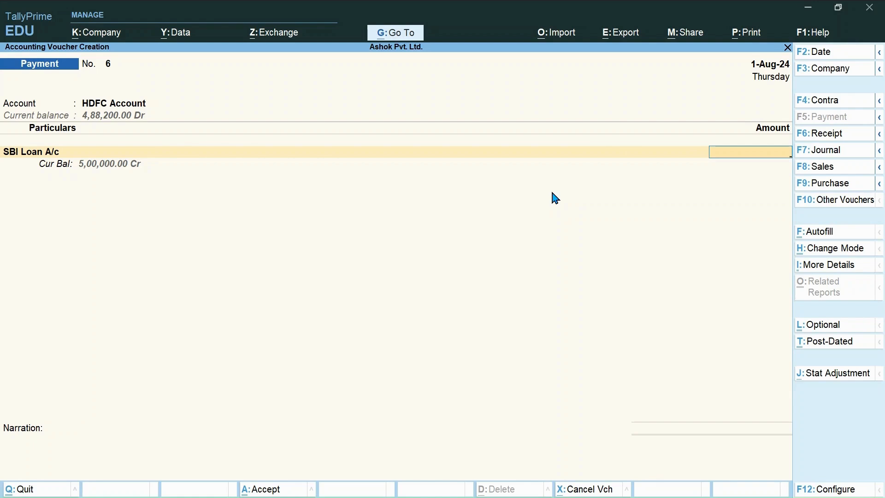
type("11255")
key("Return")
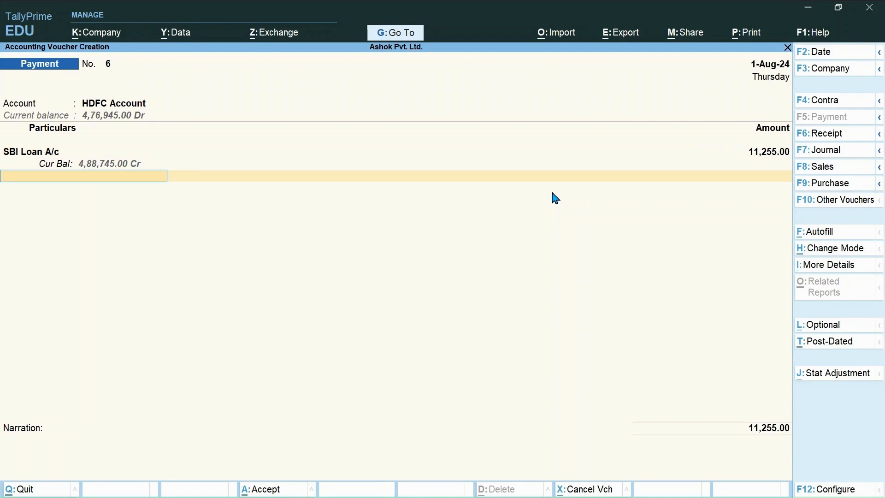
Step: Start a new ledger named Interest on Loan for the second line of the payment voucher's particulars
type("In")
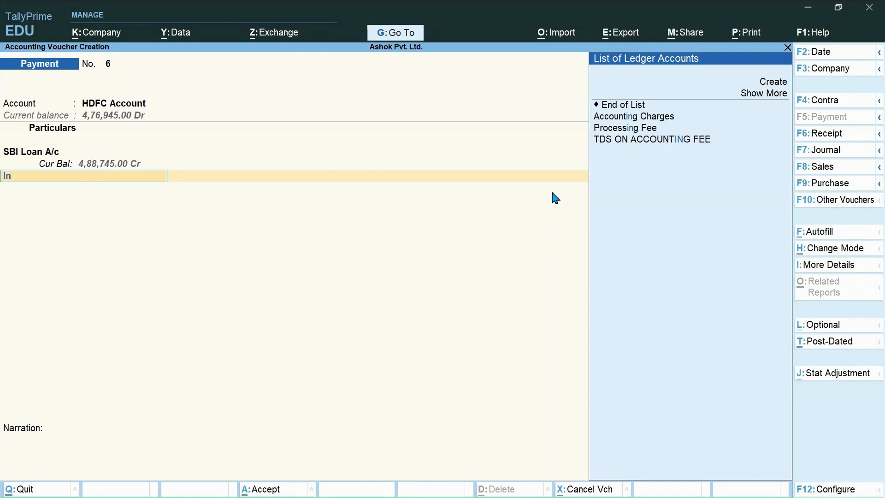
left_click(768, 88)
type("Interedst")
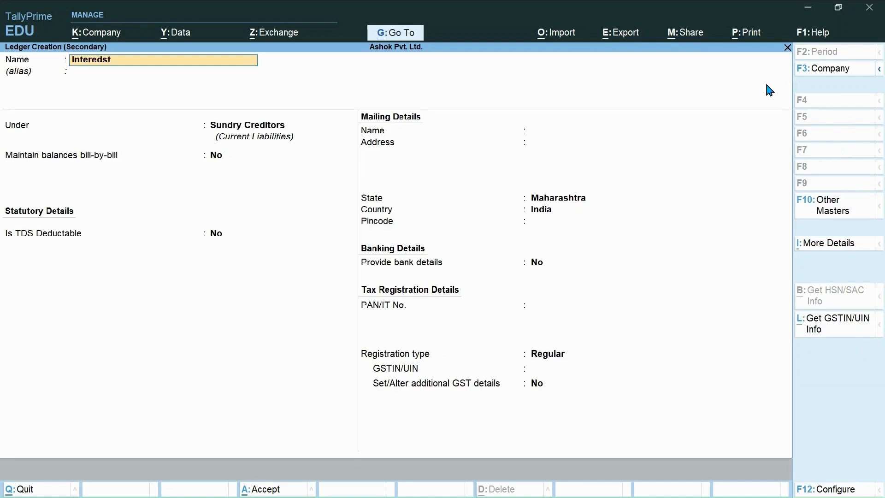
key("BackSpace")
key("BackSpace")
key("BackSpace")
type("st on Loan")
key("Return")
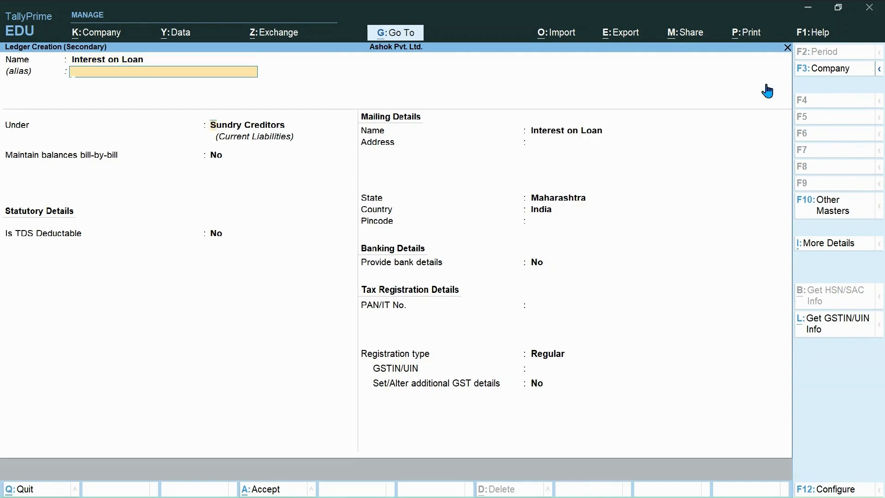
Step: Place the Interest on Loan ledger under Indirect Expenses and save it
key("Return")
type("Indire")
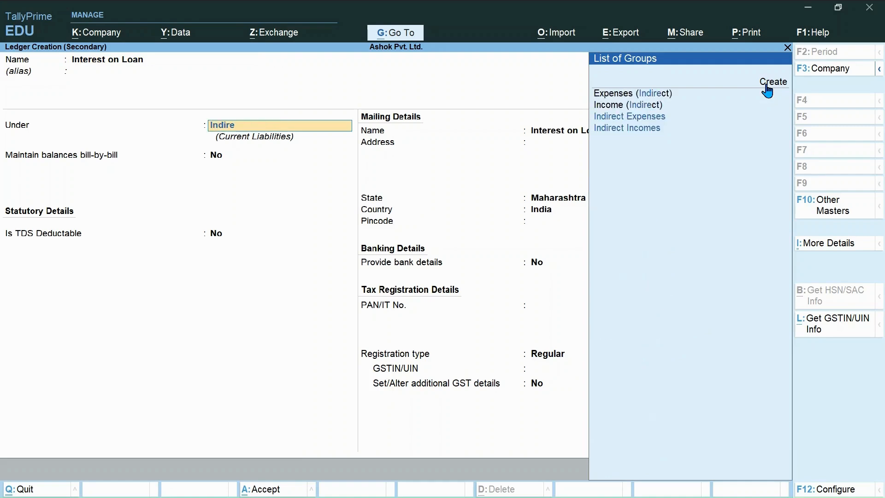
key("Up")
key("Up")
key("Return")
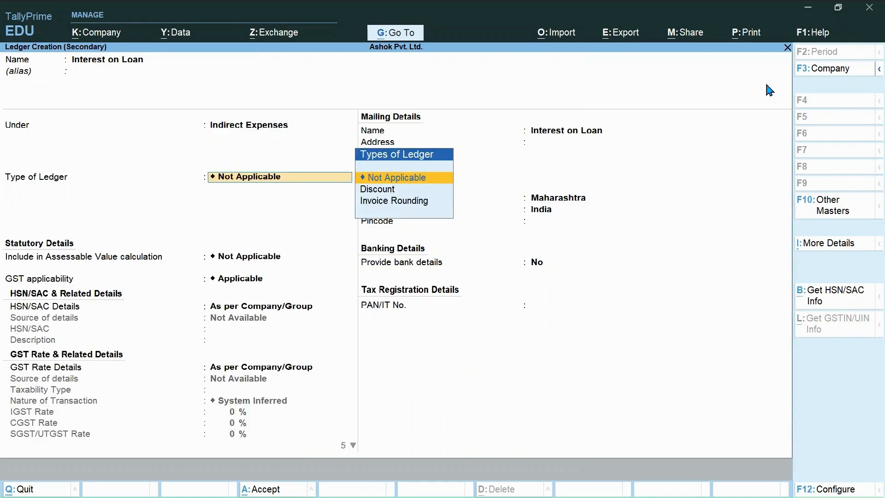
key("ctrl+a")
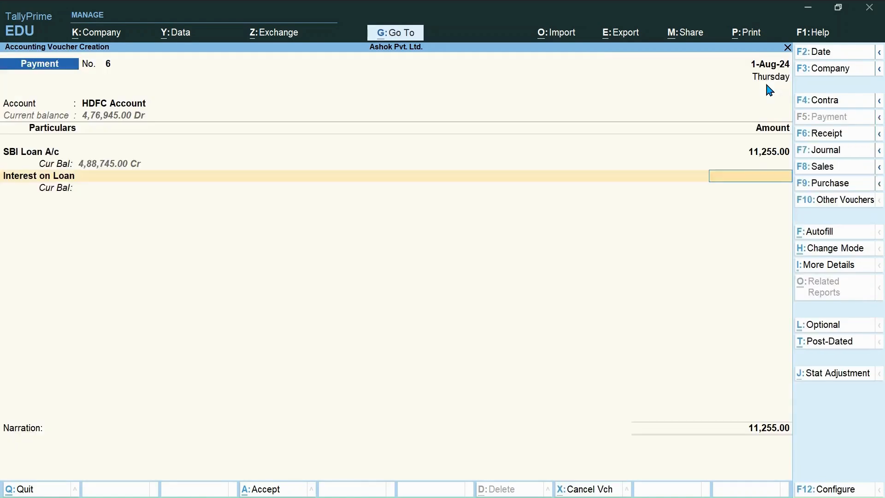
Step: Enter 5,833 as the Interest on Loan amount, save the payment voucher and leave voucher entry
type("5833")
key("Return")
key("Return")
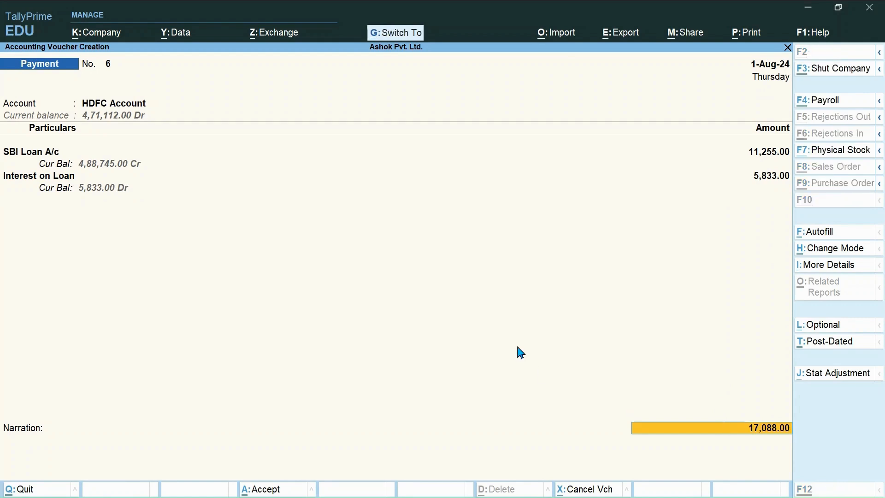
key("ctrl+a")
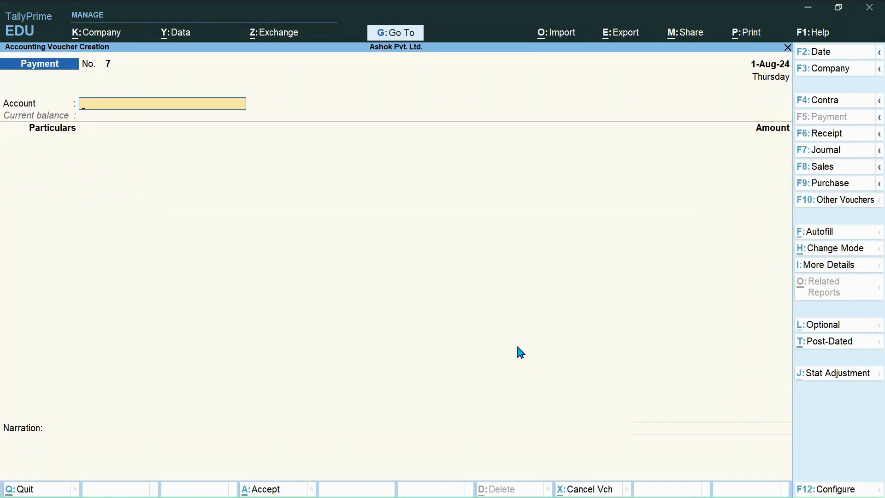
key("Escape")
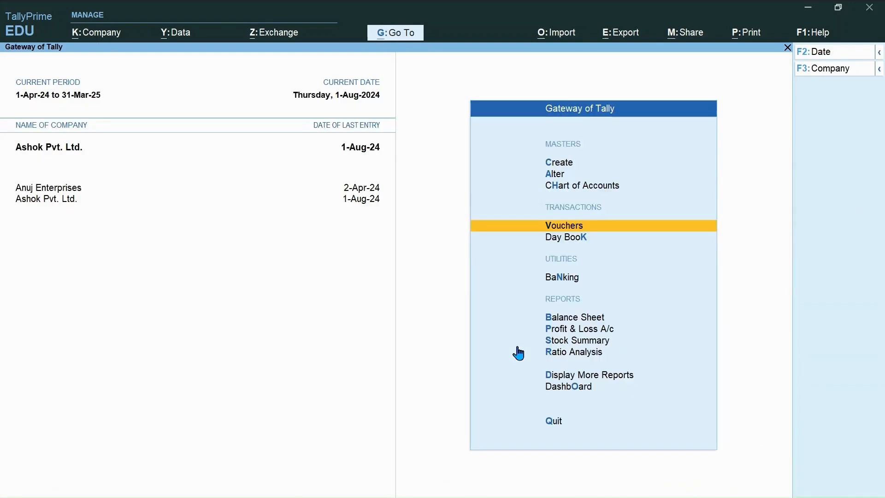
Step: Examine the SBI Loan A/c monthly summary through Loans (Liability) in the Balance Sheet, and close the report
key("Down")
key("Down")
key("Down")
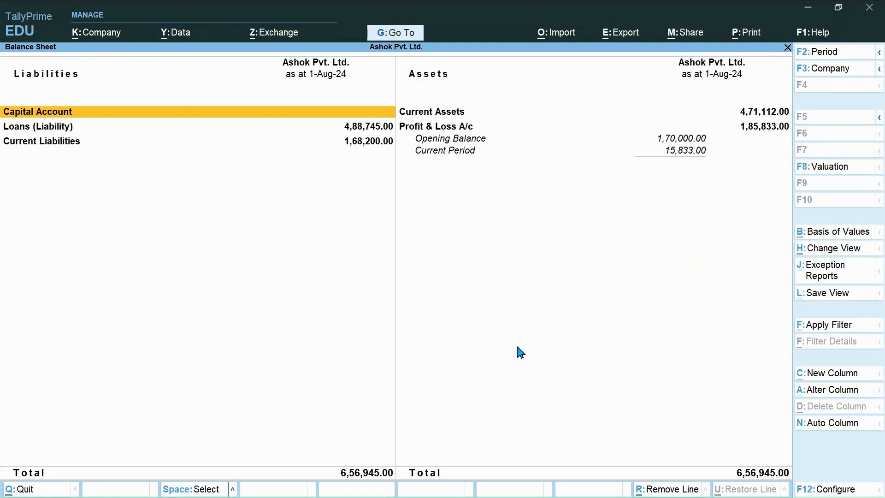
key("Down")
key("Return")
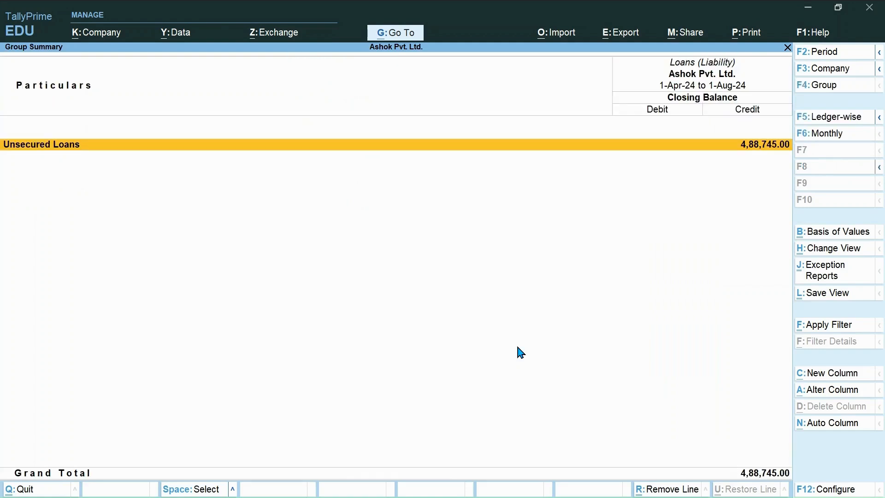
key("Return")
key("Return")
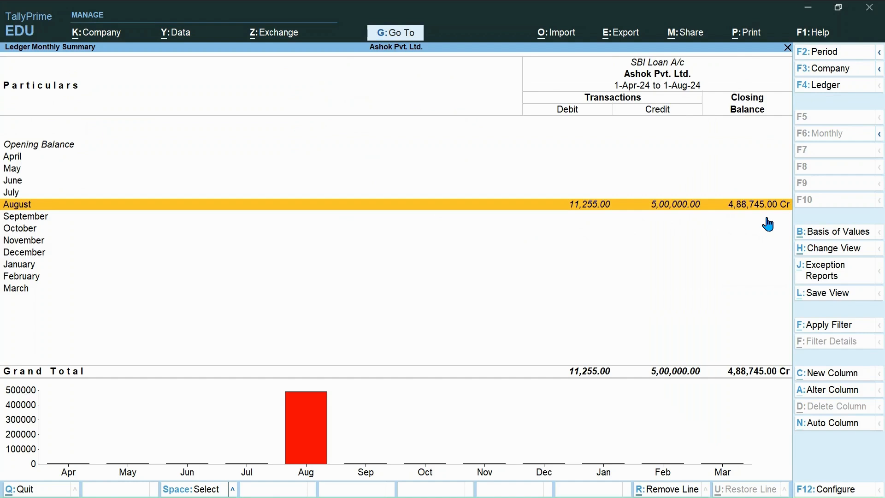
key("Escape")
key("Escape")
key("Escape")
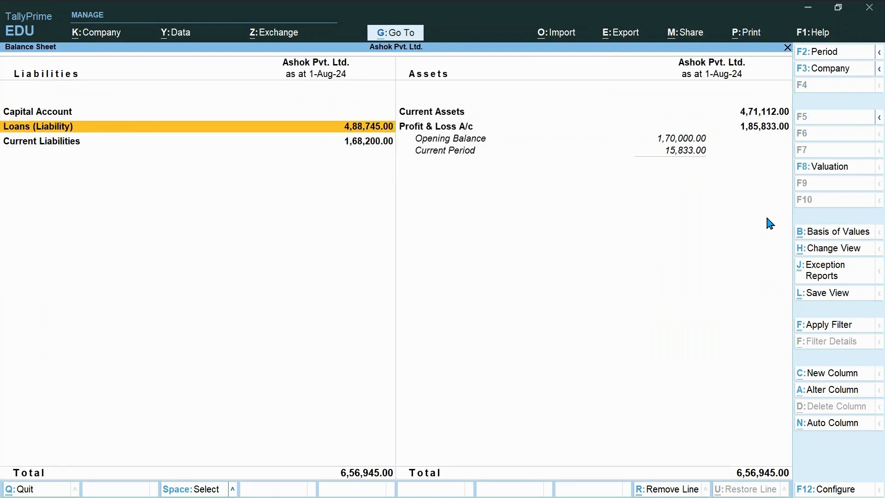
key("Escape")
Step: Review the ledgers grouped under Indirect Expenses in the Profit & Loss A/c
key("Down")
key("Return")
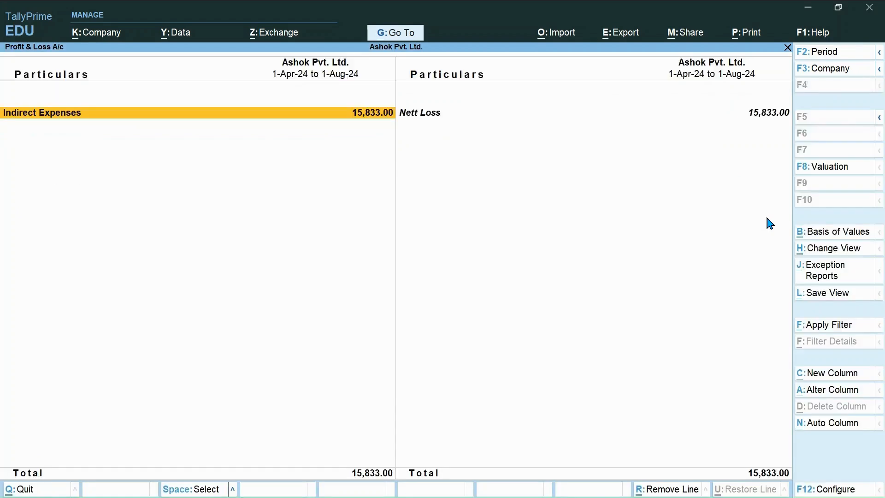
key("Return")
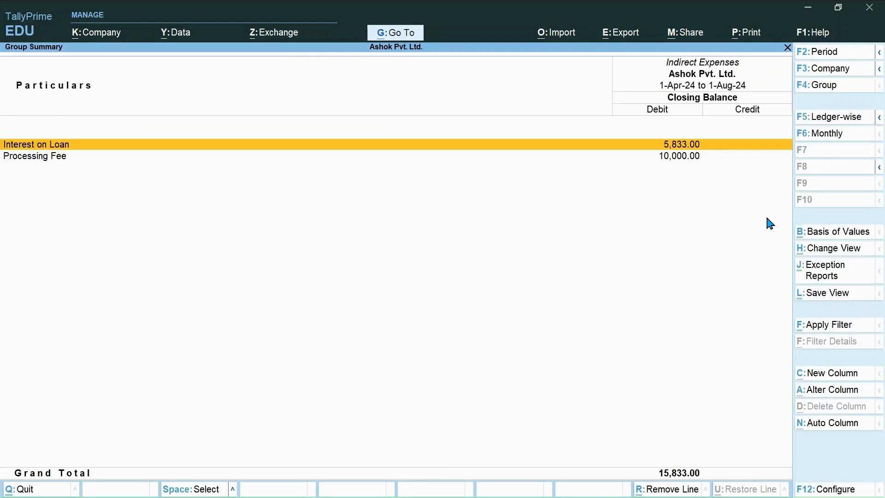